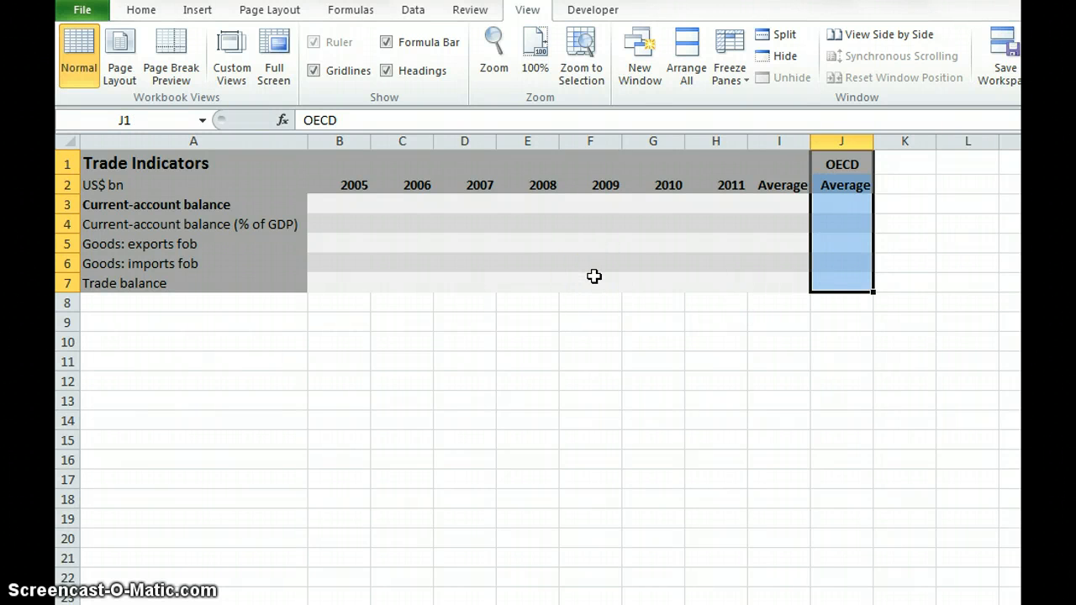
- Switch to the OECD.StatExtracts site in the browser and open the International Trade Balance query under International Trade (MEI)
key("alt+Tab")
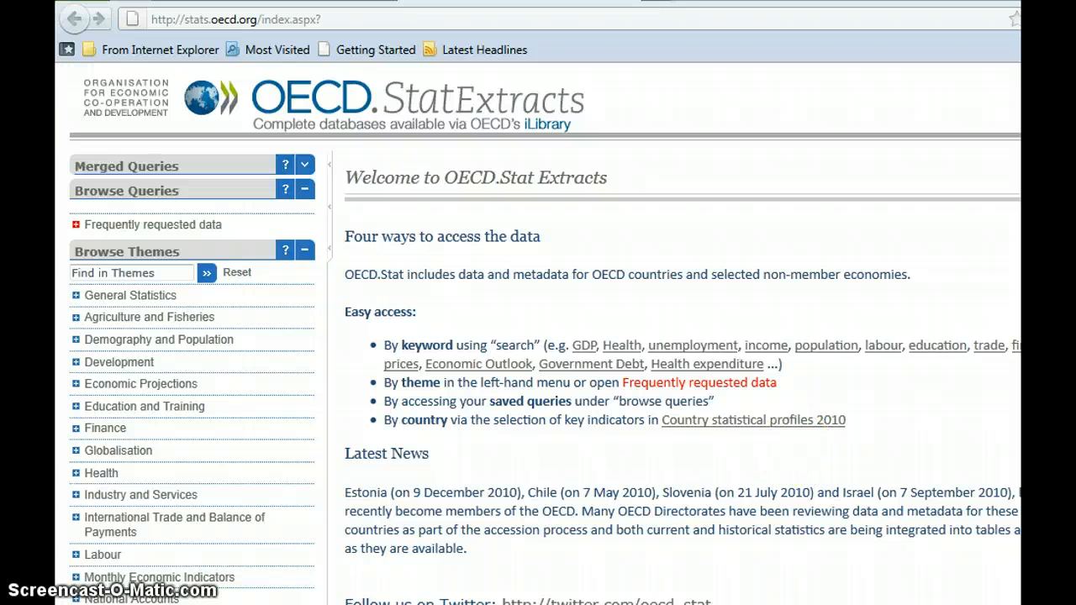
scroll(546, 333, "down", 4)
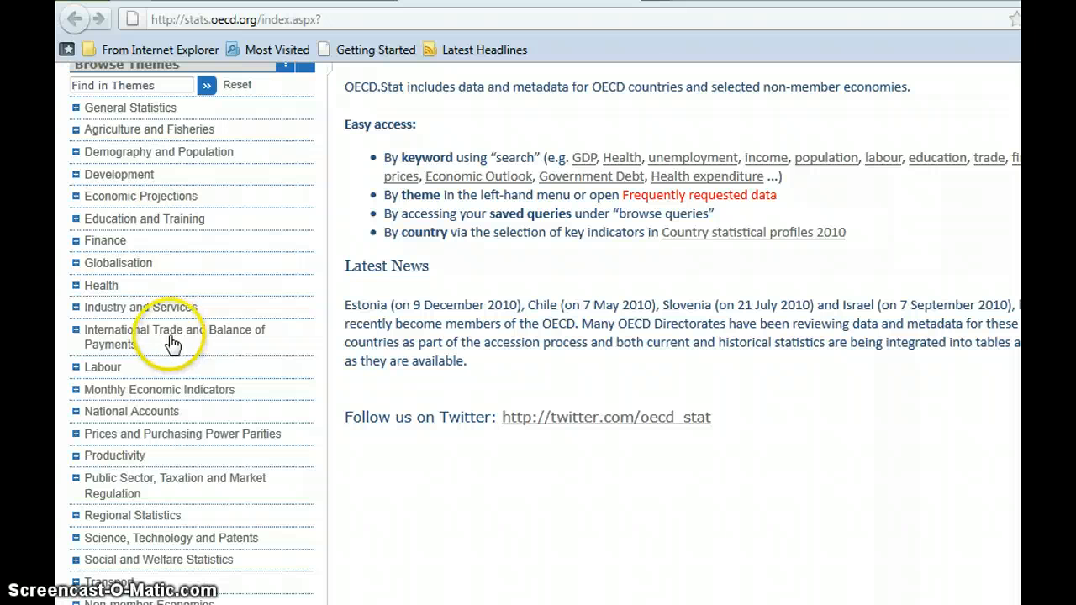
left_click(76, 331)
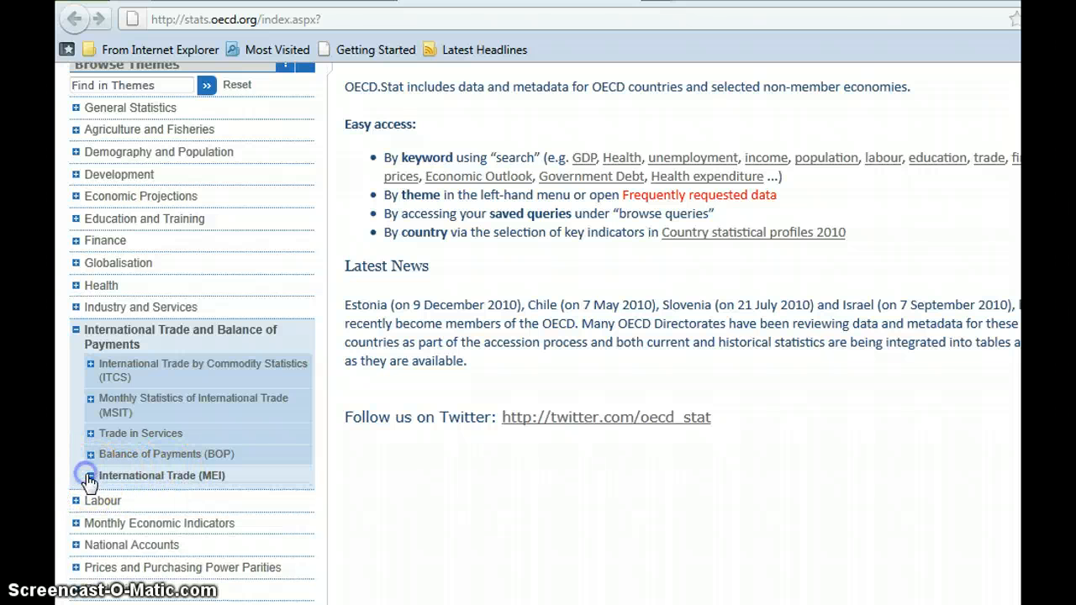
left_click(90, 477)
left_click(105, 495)
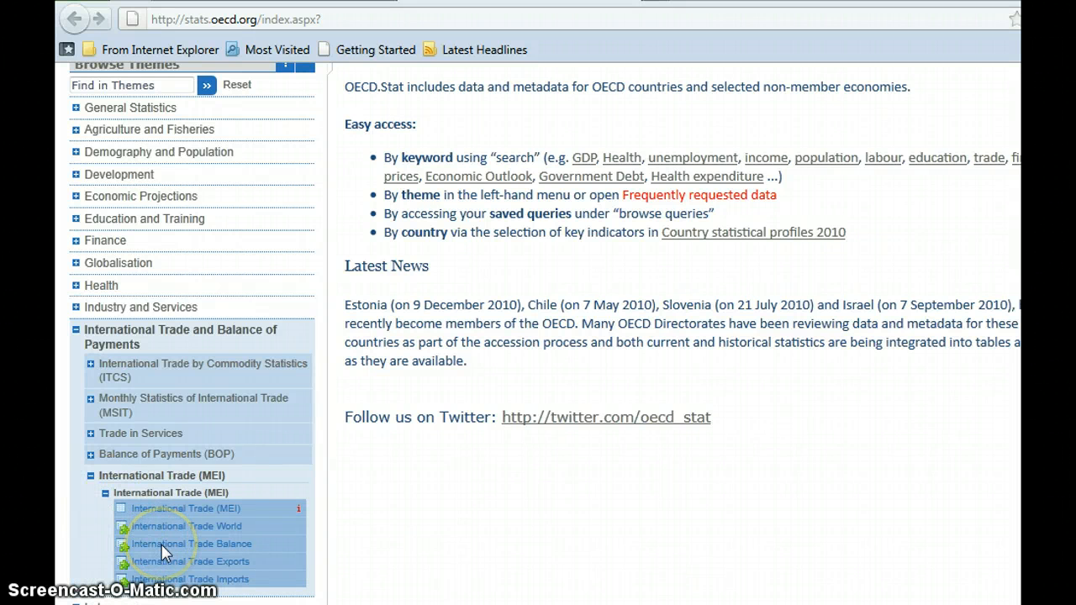
left_click(215, 547)
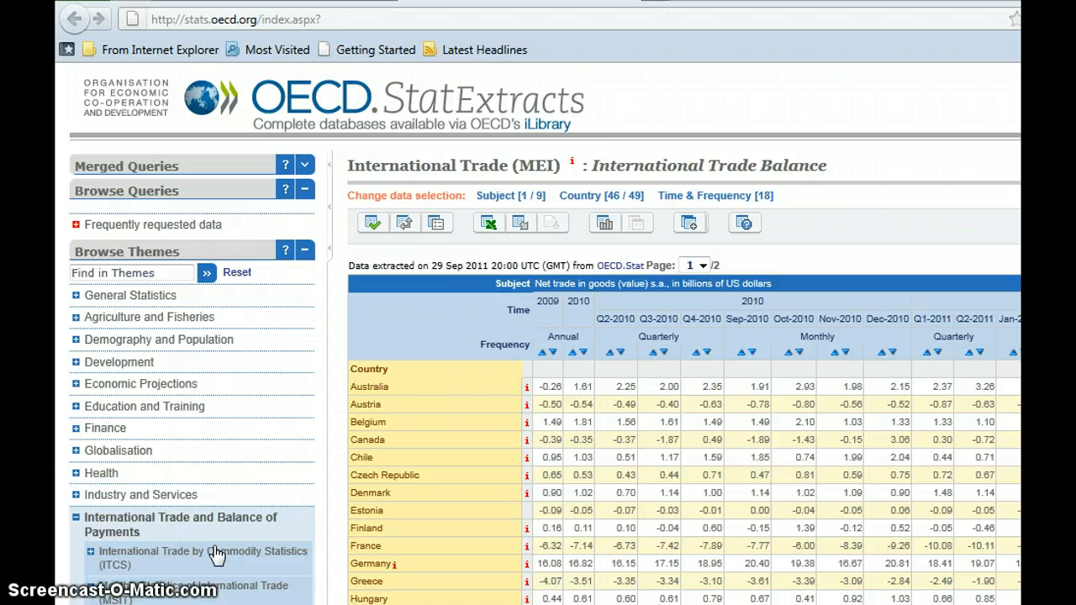
- Change the subject selection from net trade to exports and imports in goods (value) s.a., in billions of US dollars
left_click(492, 202)
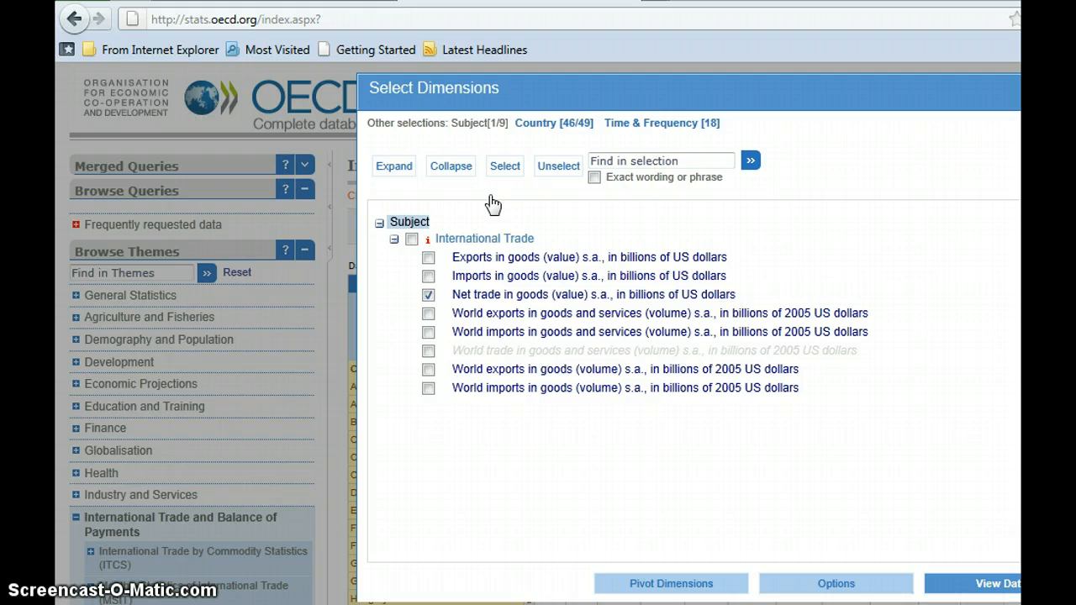
left_click(429, 295)
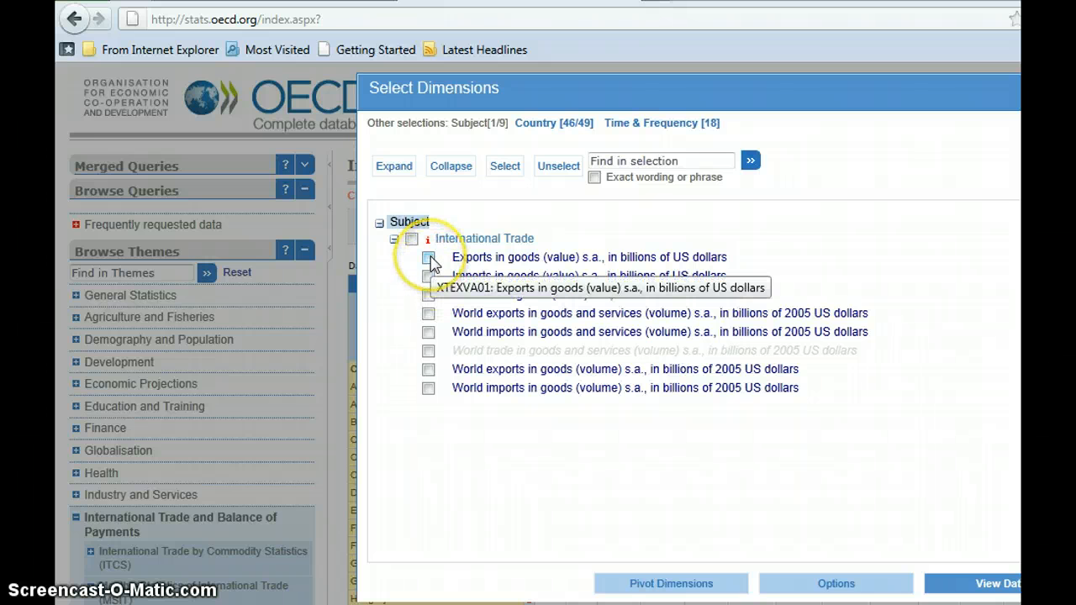
left_click(428, 258)
left_click(429, 277)
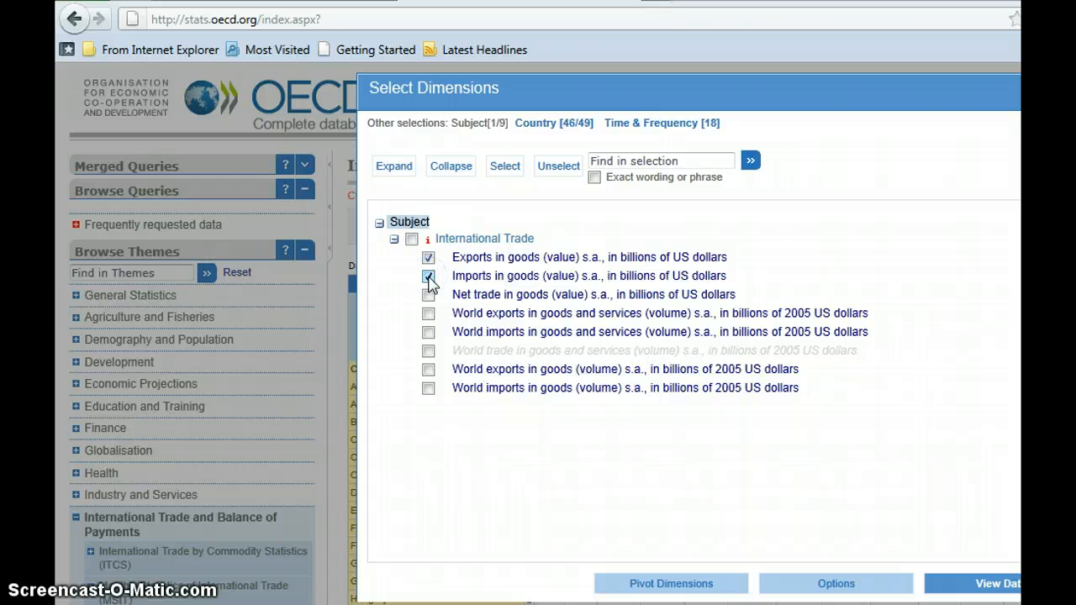
- Set the time selection to the last 8 years, exclude monthly data, and keep the last 6 quarters
left_click(634, 126)
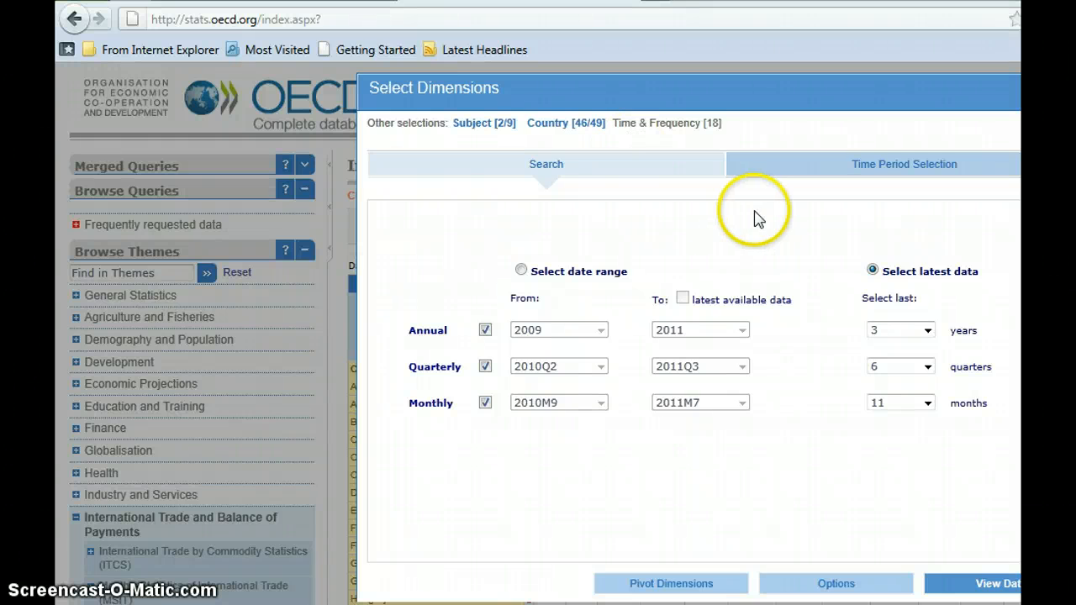
left_click(925, 331)
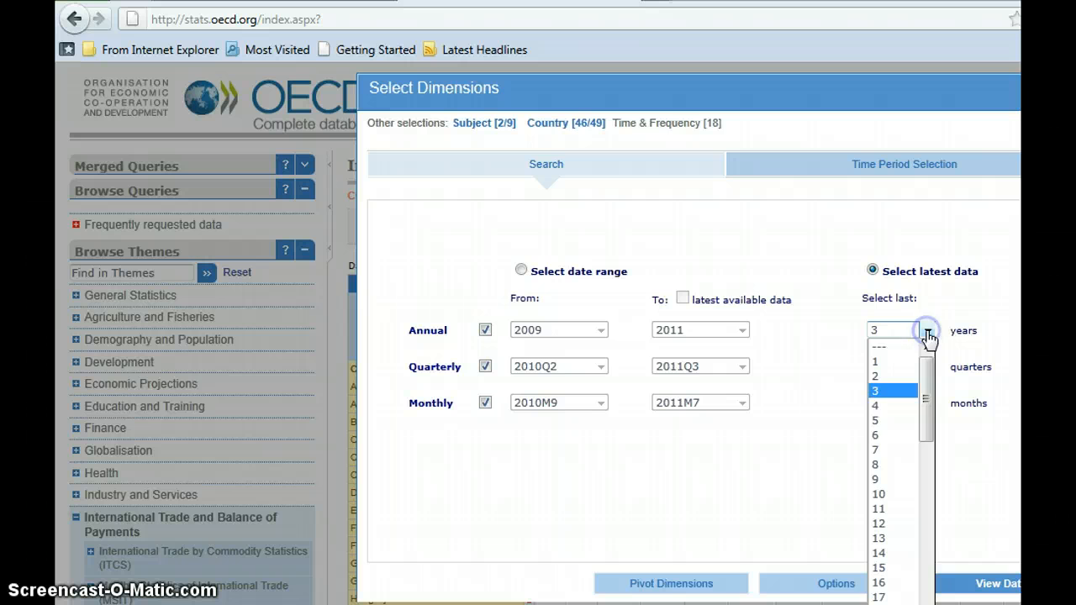
left_click(893, 467)
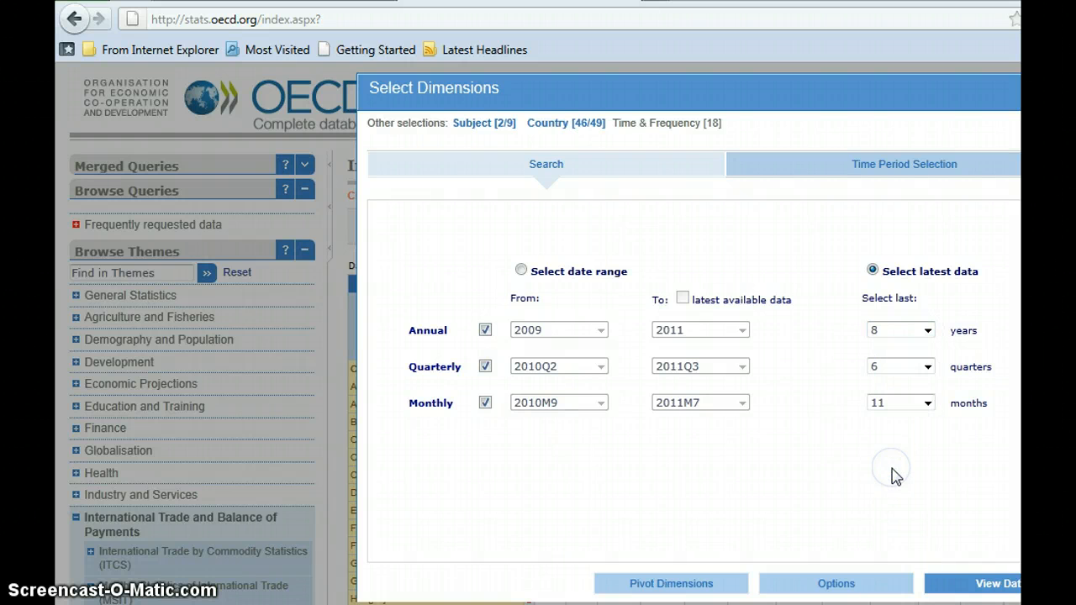
left_click(485, 403)
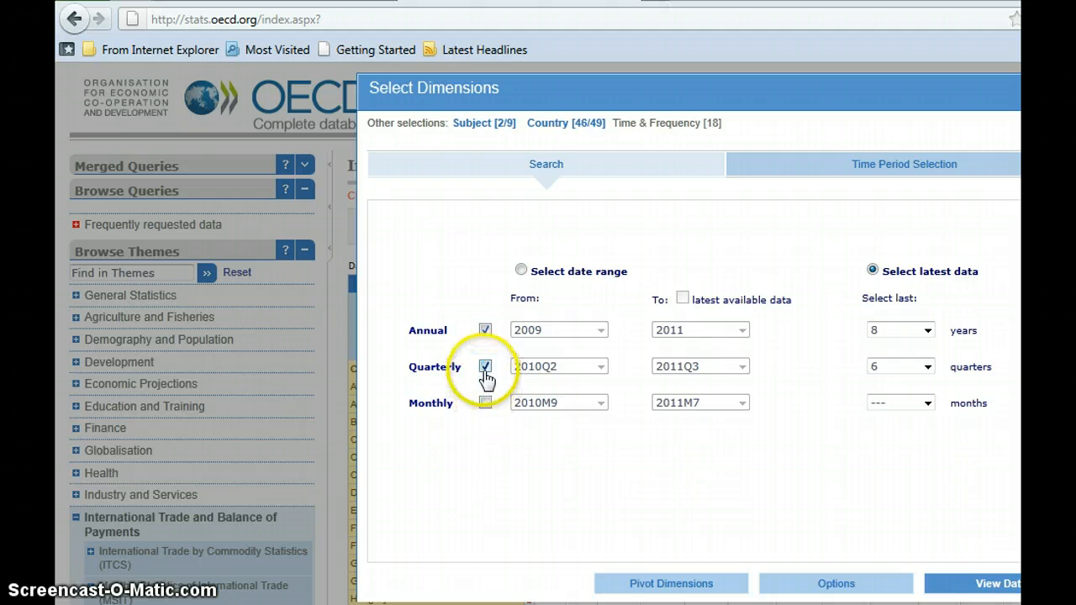
left_click(878, 374)
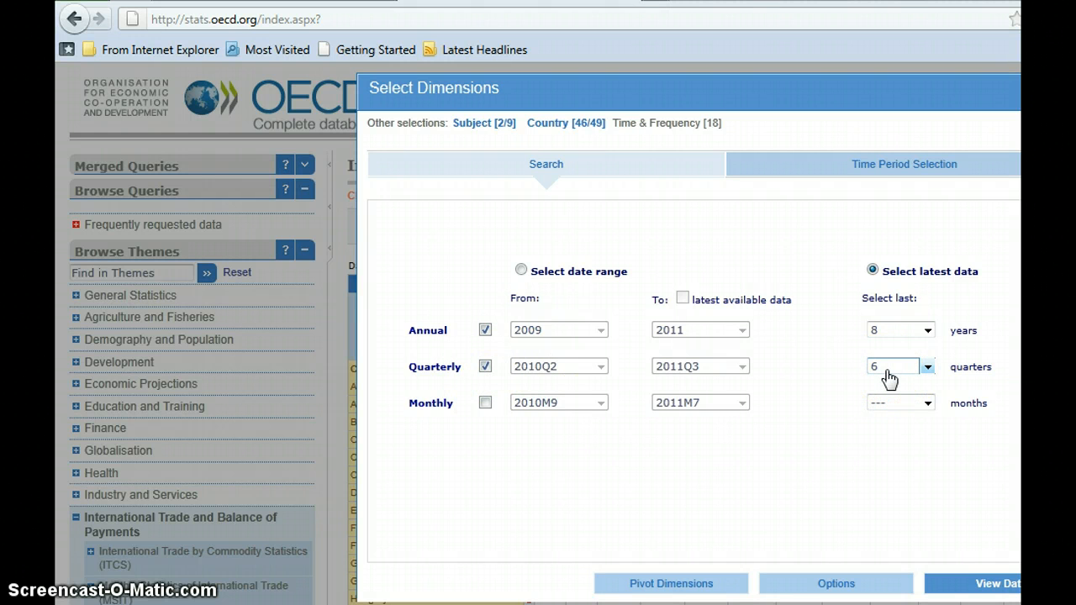
left_click(913, 484)
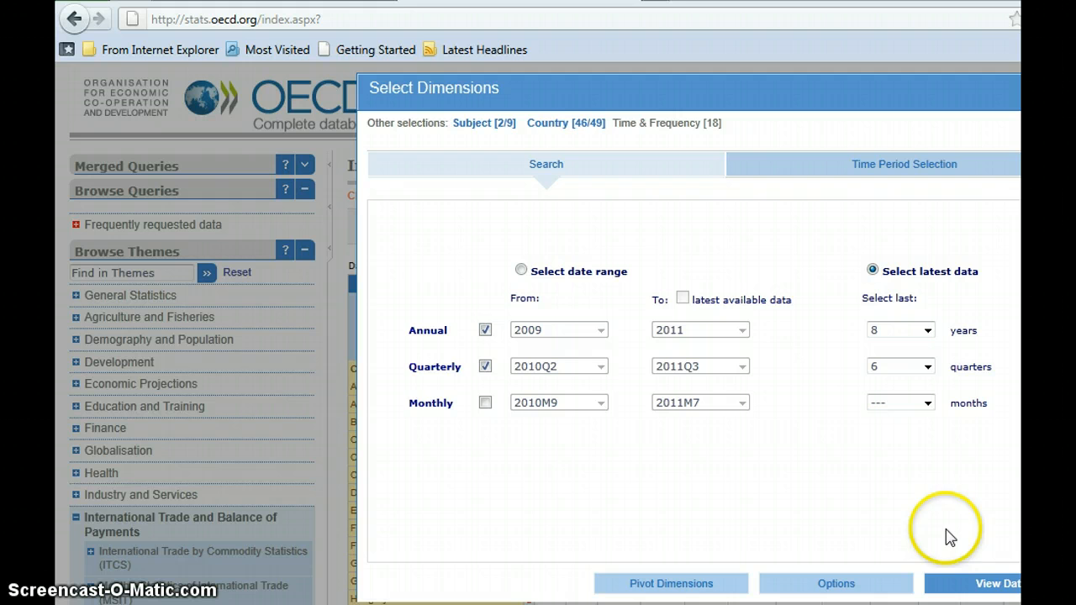
- Review the country list down to the non-OECD economies and load the data with the existing country selection
left_click(561, 126)
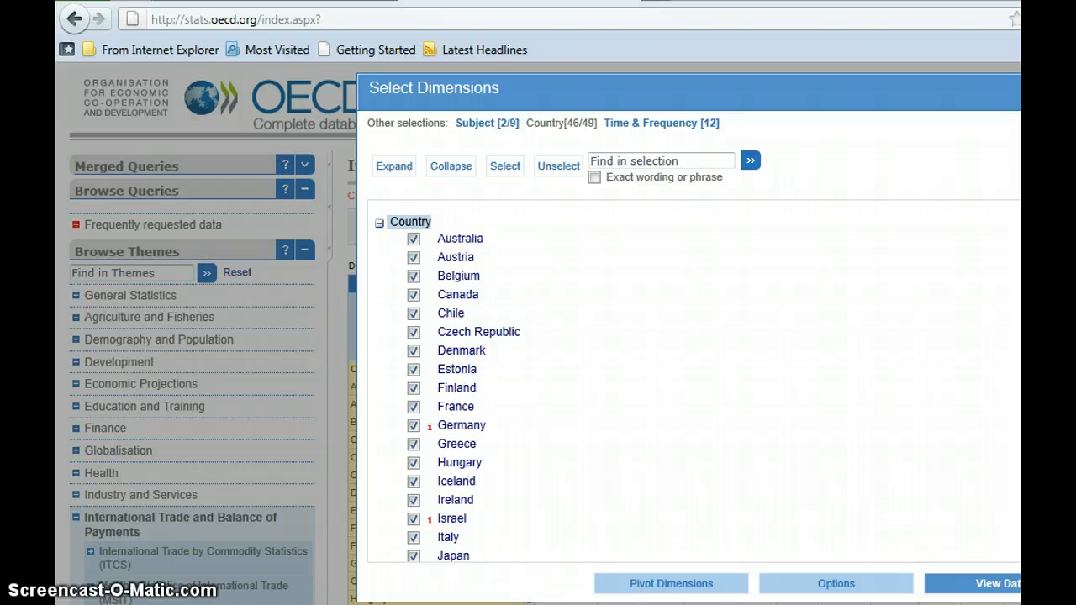
scroll(504, 379, "down", 5)
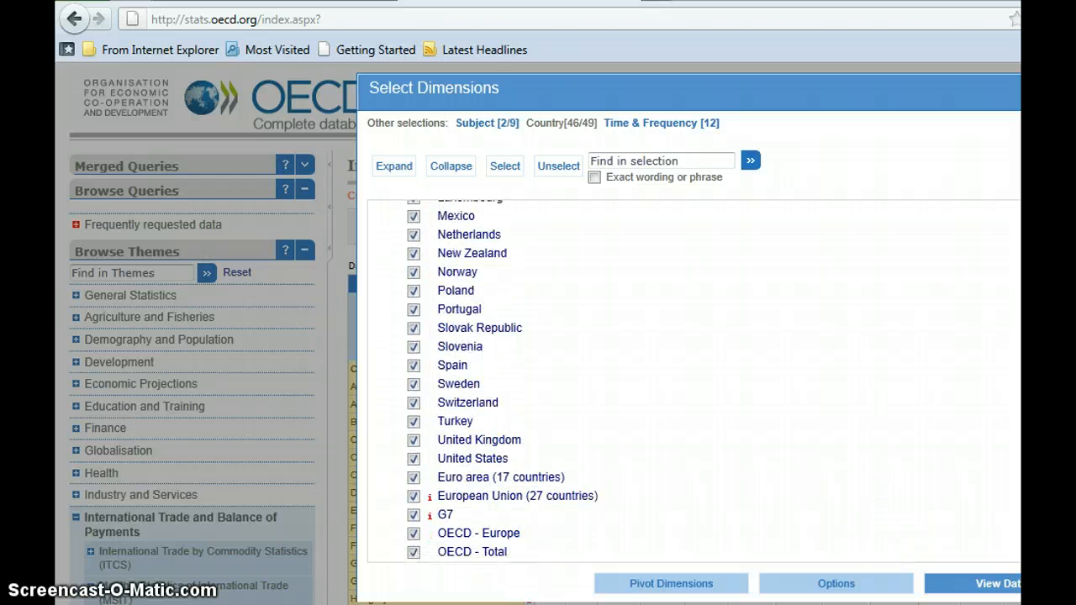
scroll(496, 378, "down", 2)
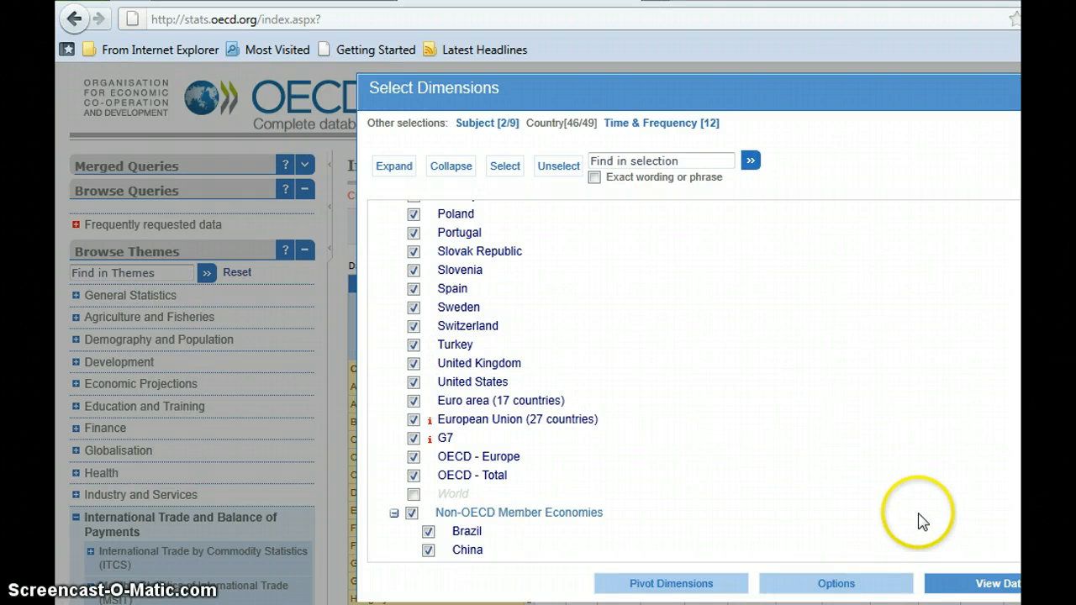
left_click(964, 588)
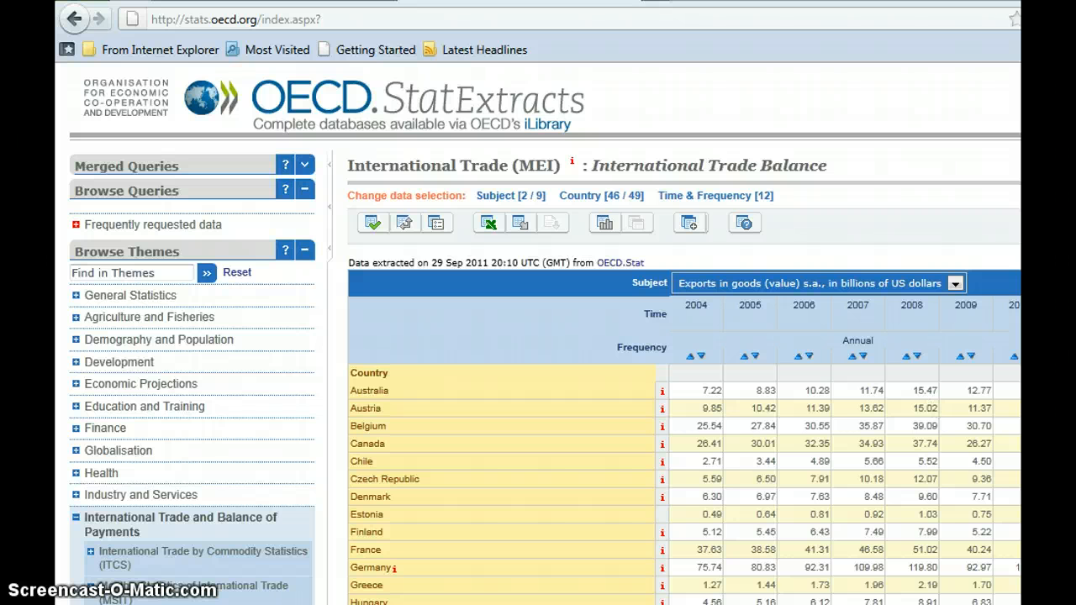
- Export the goods exports table without flag columns and open the file in Microsoft Excel, accepting the format warning
scroll(546, 333, "down", 10)
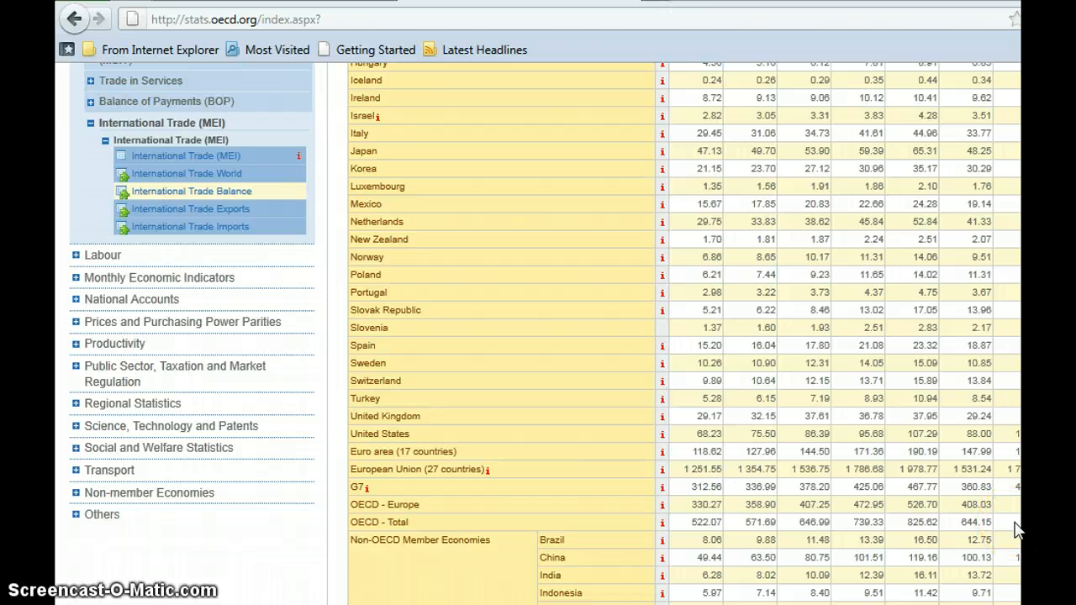
scroll(538, 333, "up", 7)
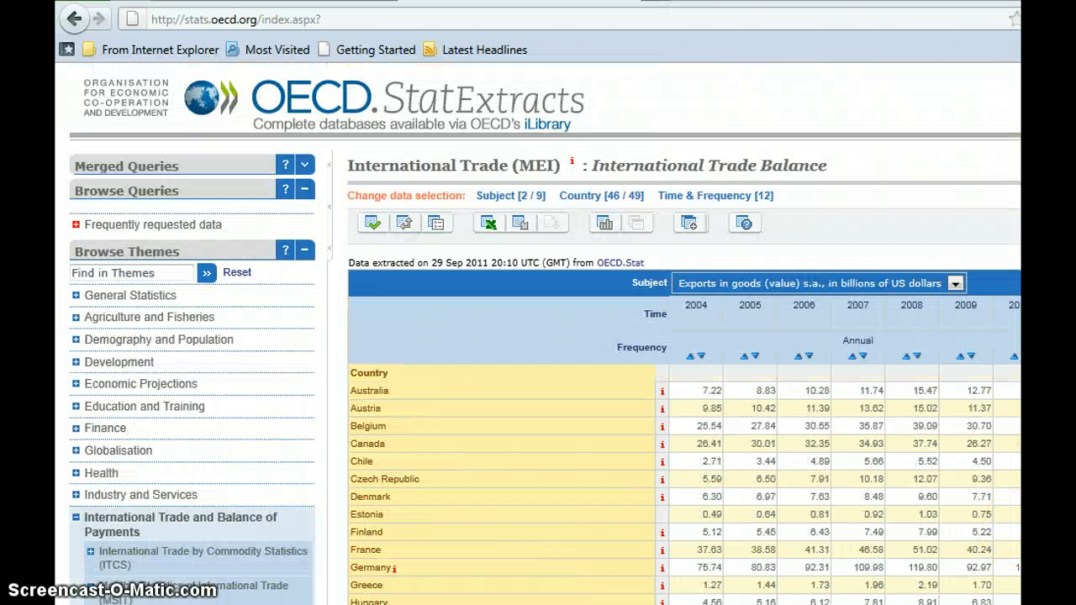
scroll(538, 333, "down", 7)
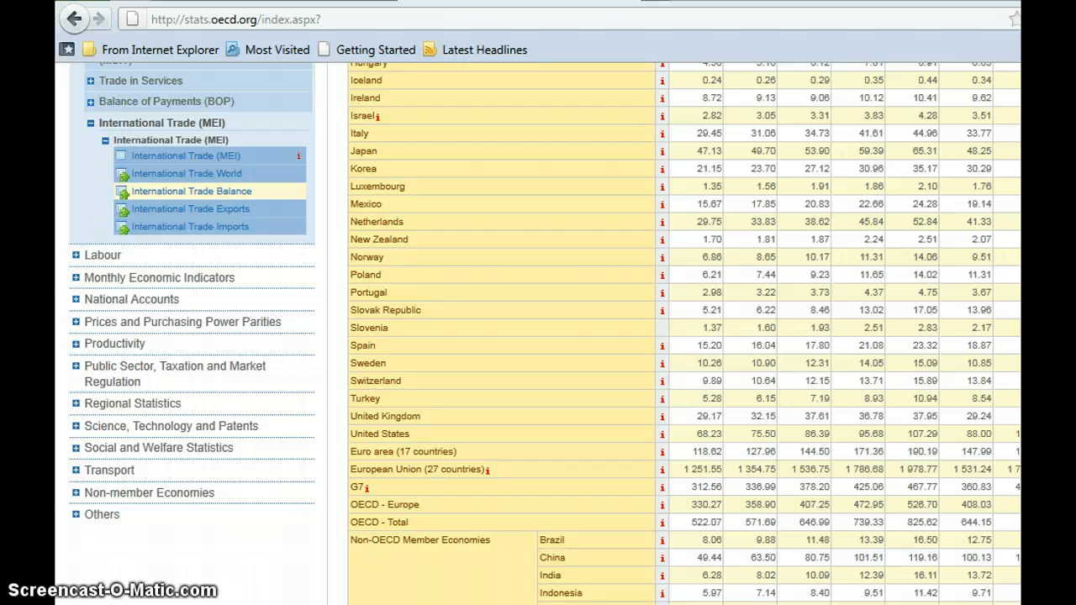
scroll(888, 144, "up", 7)
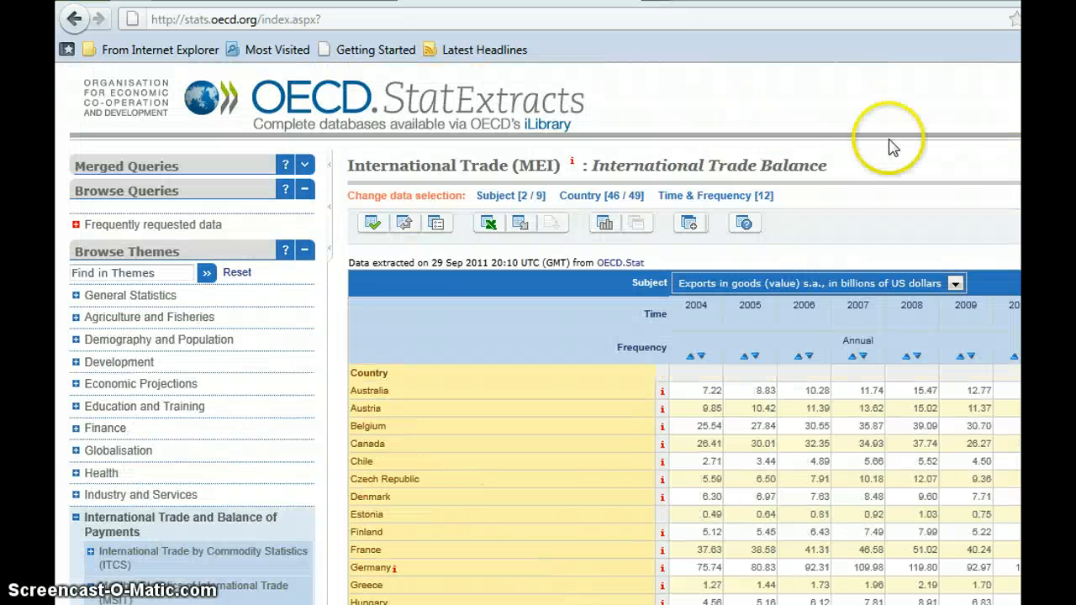
left_click(487, 227)
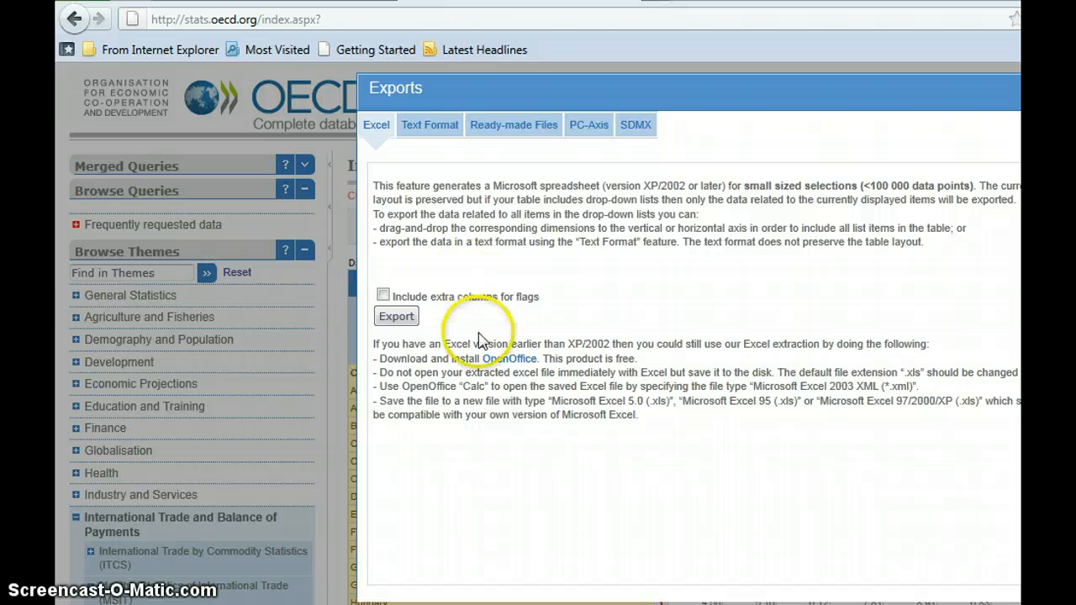
left_click(396, 316)
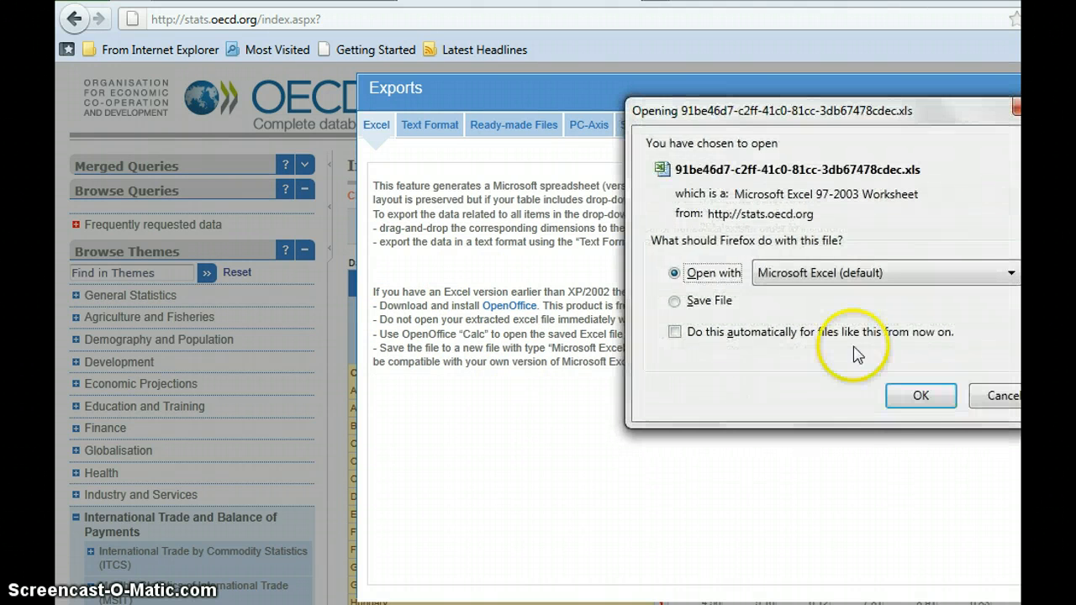
left_click(919, 396)
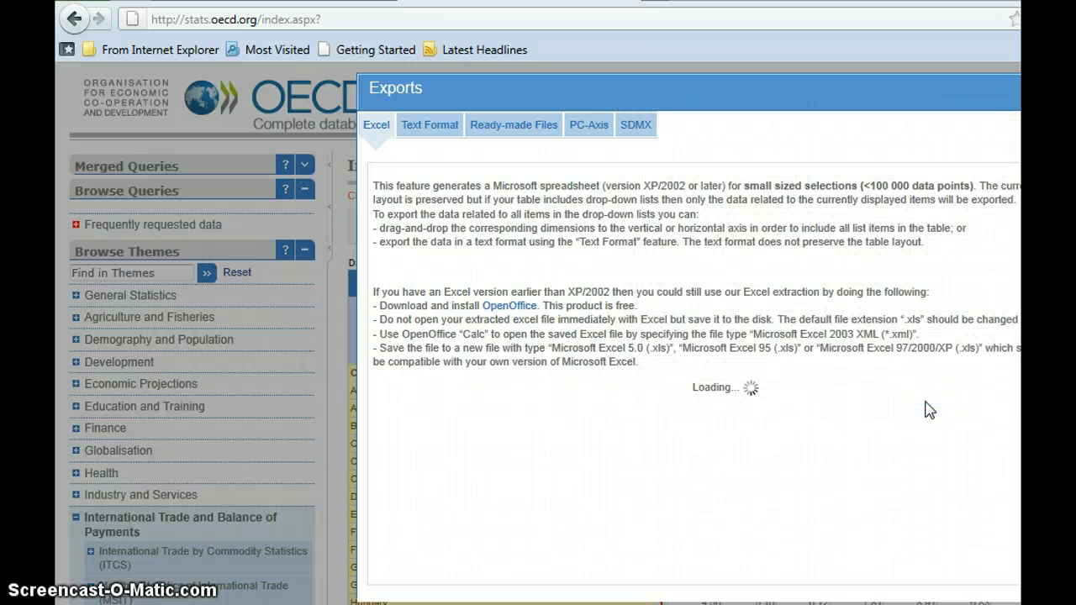
left_click(776, 488)
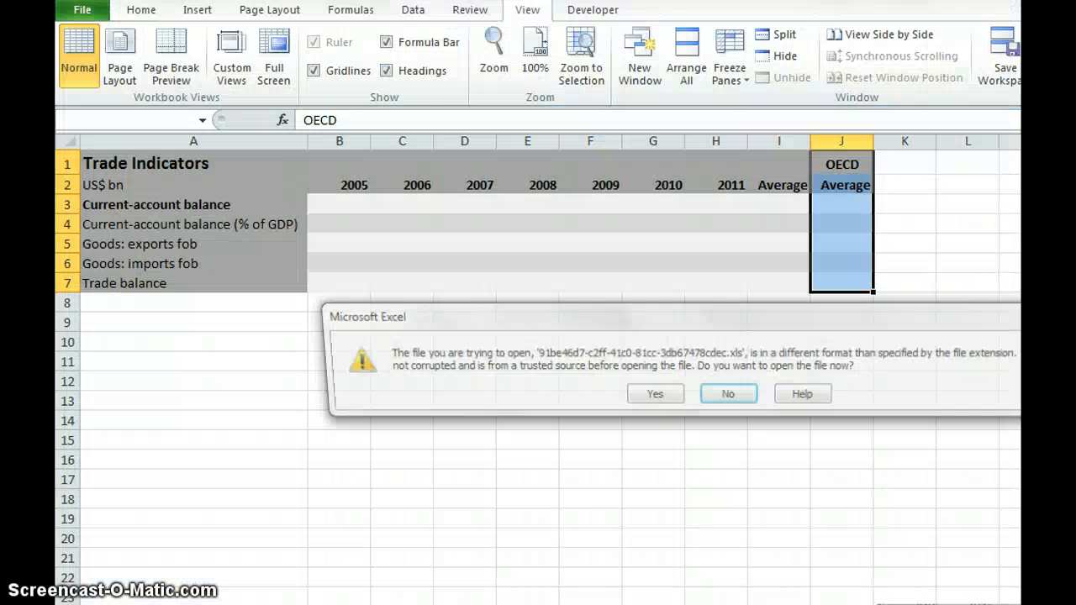
left_click(650, 400)
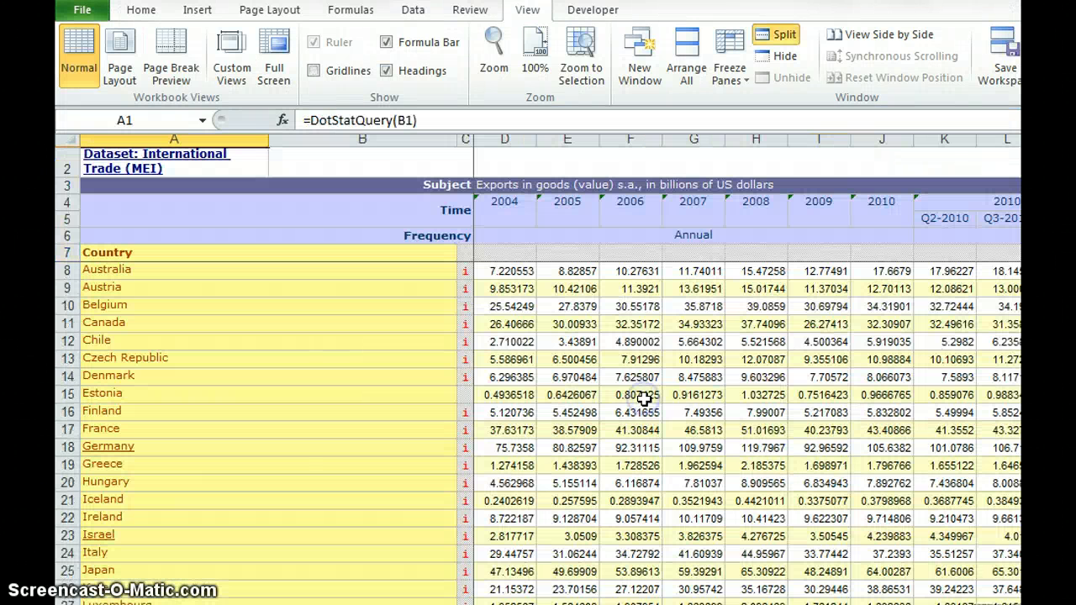
- Examine the exported annual figures in the OECD - Total row, including the 2010 cell
left_click(500, 230)
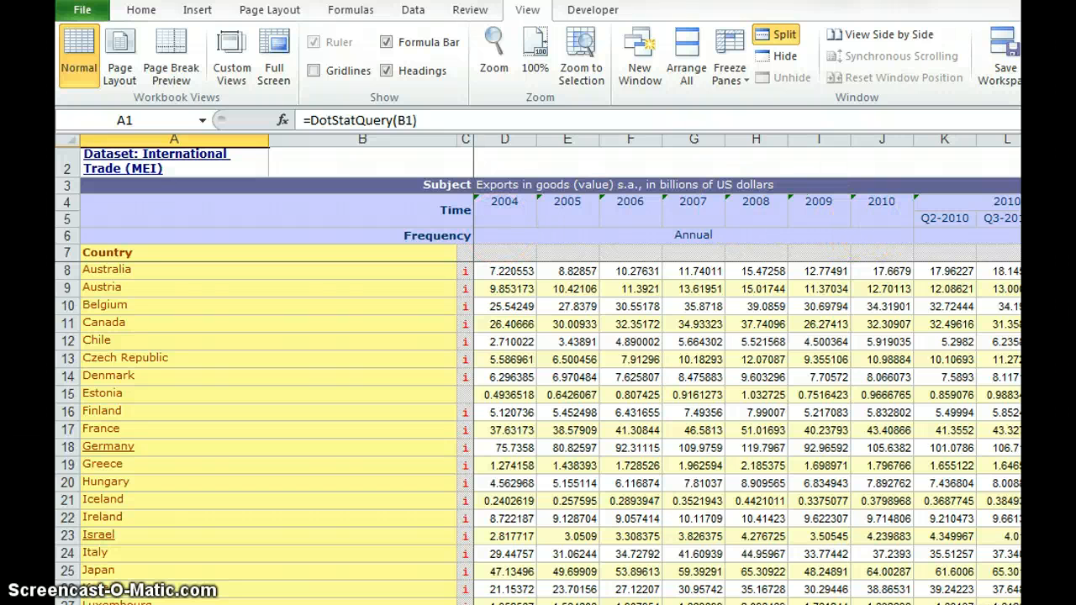
scroll(538, 434, "down", 5)
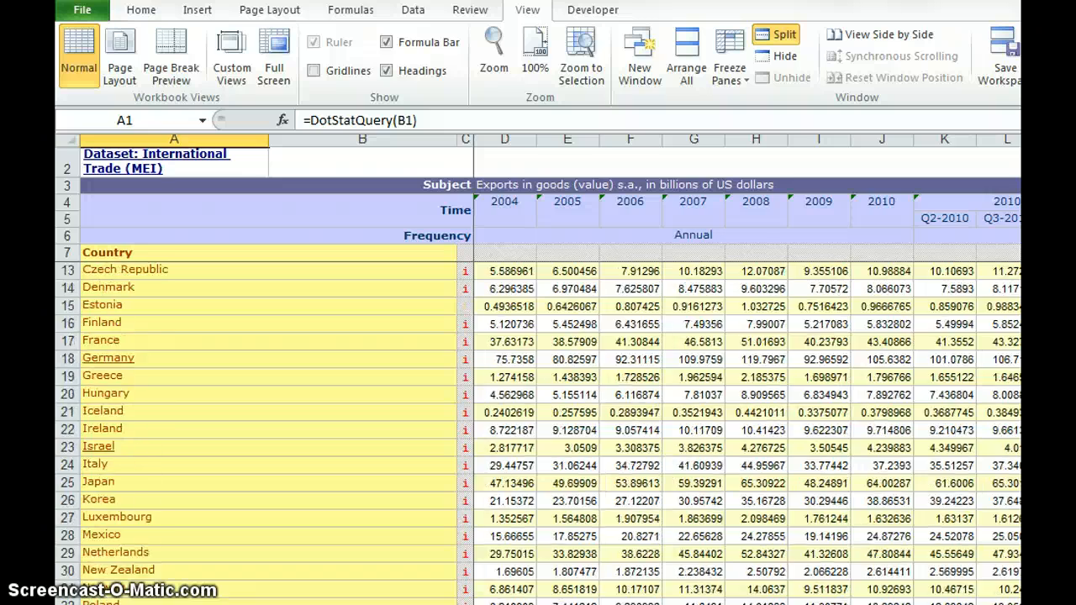
scroll(538, 433, "down", 4)
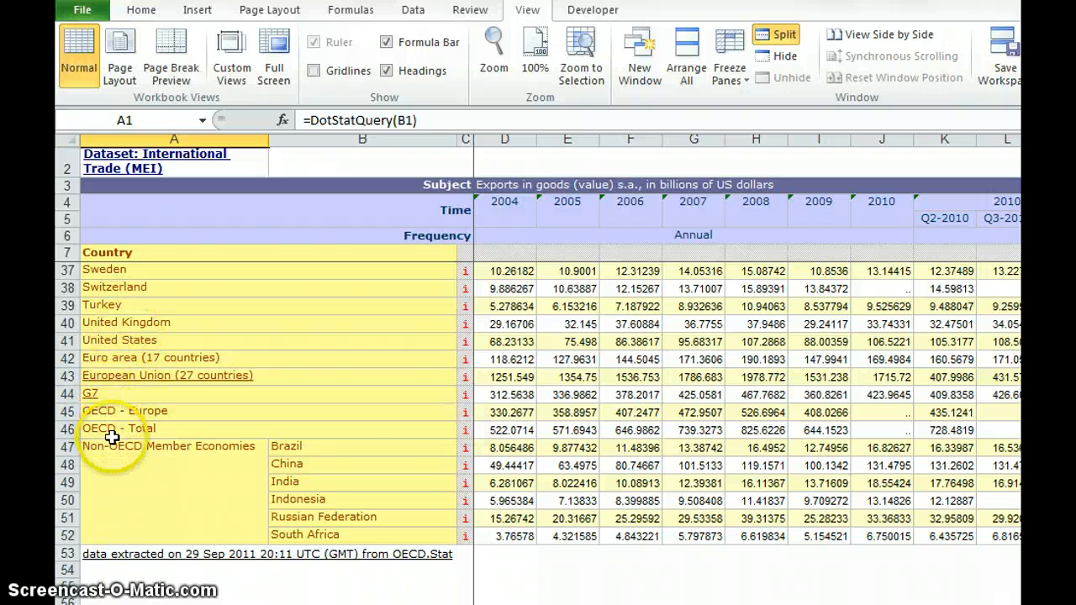
left_click(900, 434)
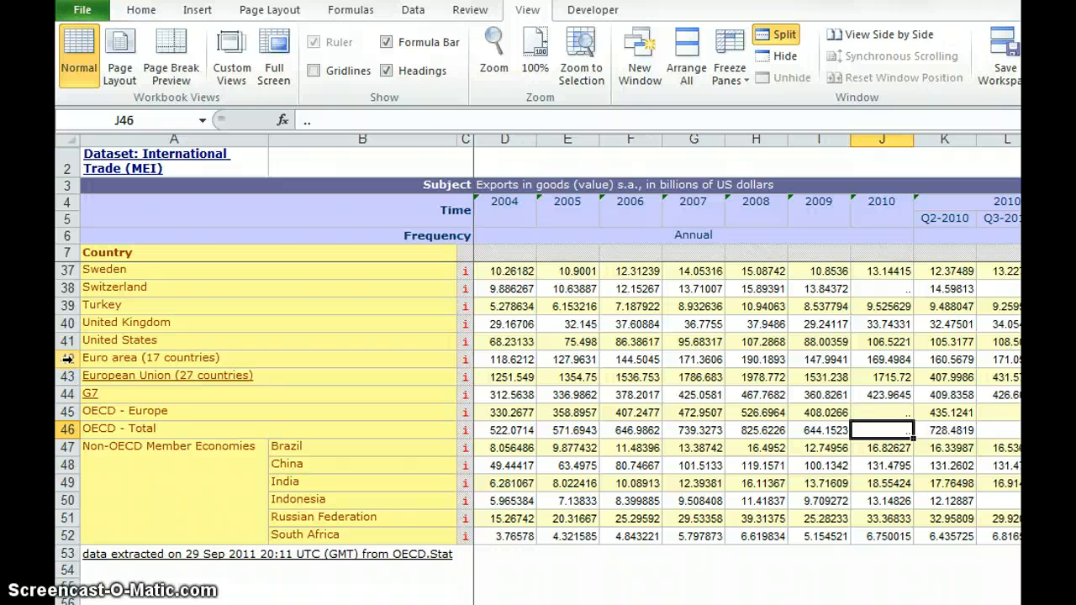
- Unfreeze the panes of the exported OECD worksheet
left_click_drag(68, 358, 68, 270)
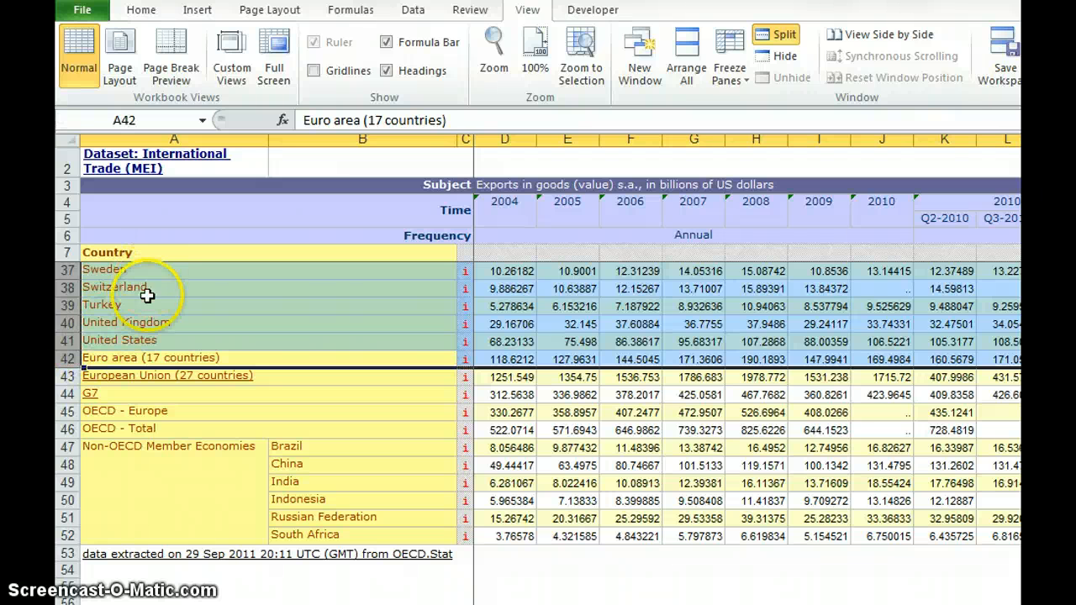
left_click(113, 359)
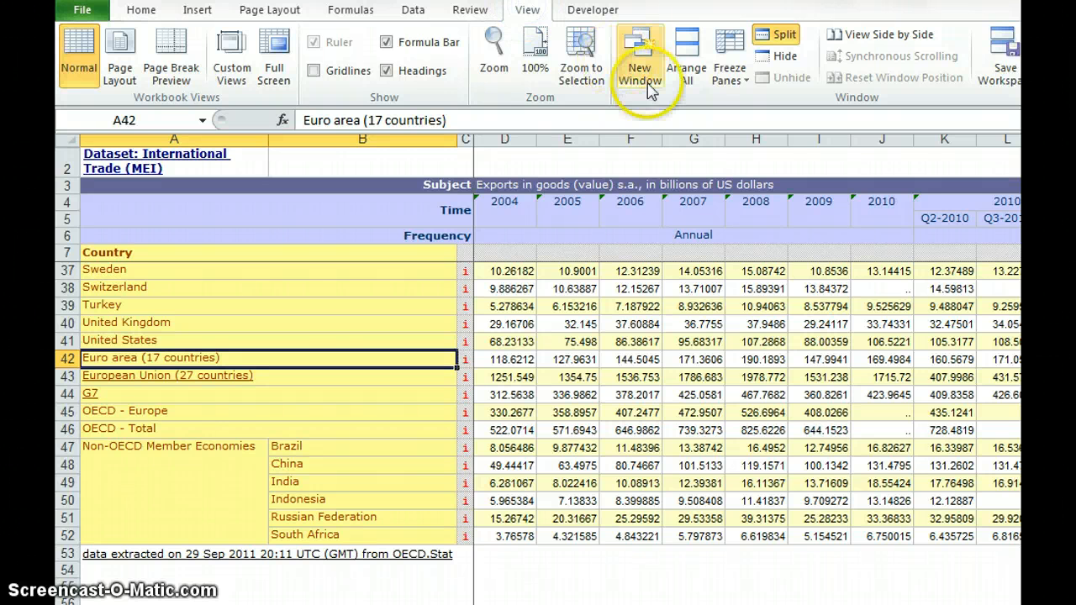
left_click(728, 75)
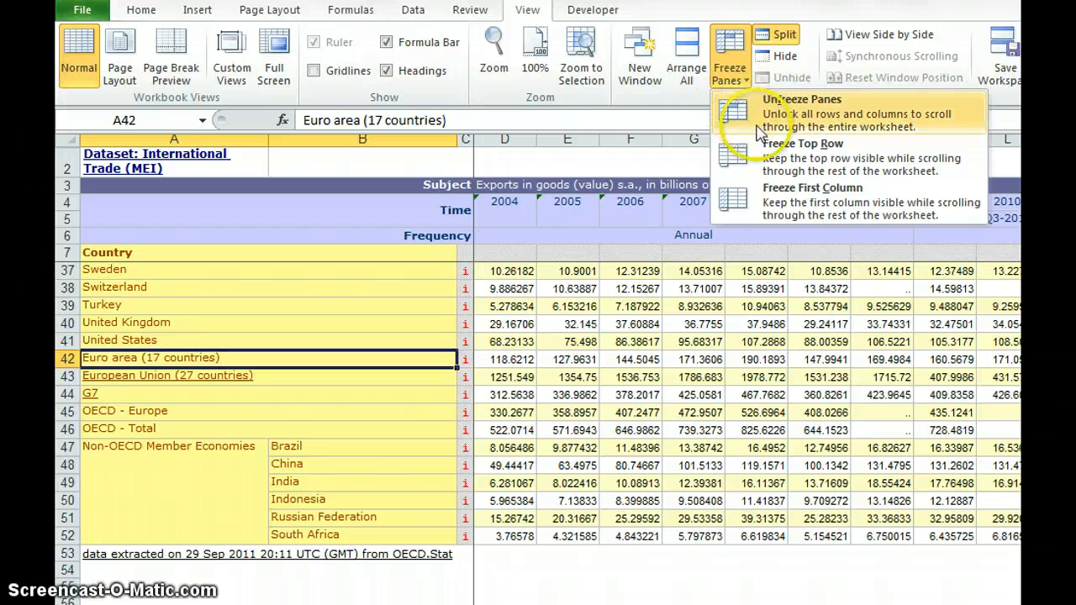
left_click(783, 122)
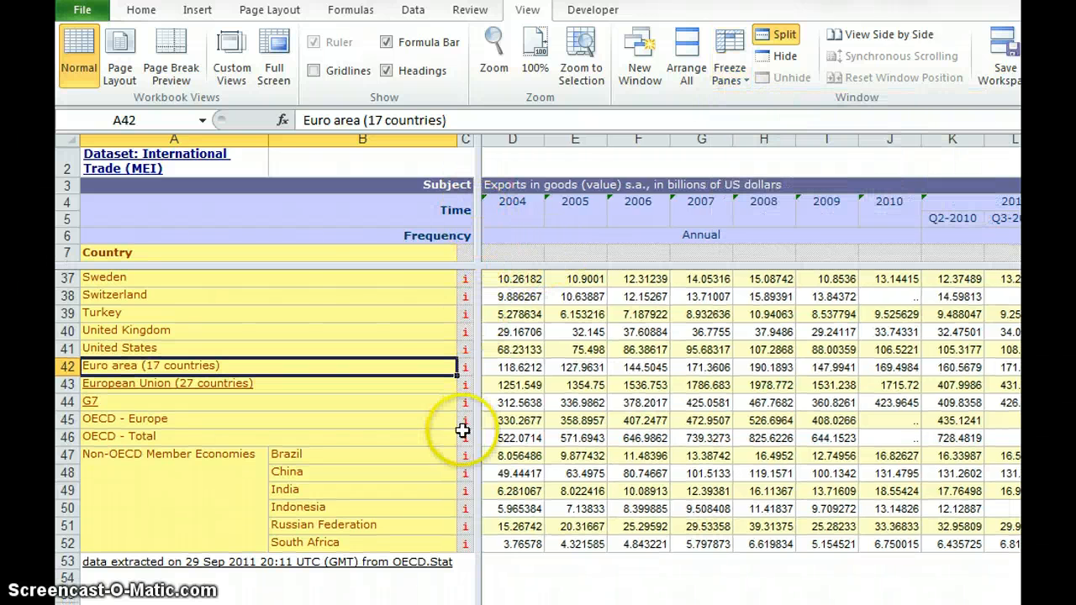
- Remove the window split and insert a blank row directly above the Euro area (17 countries) row
double_click(474, 265)
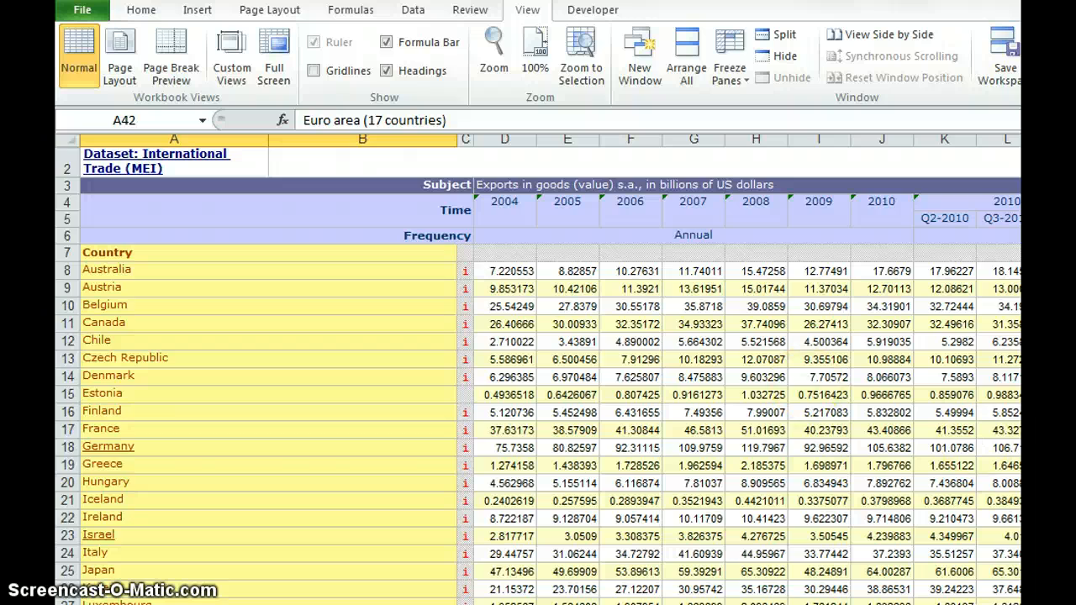
scroll(537, 375, "down", 6)
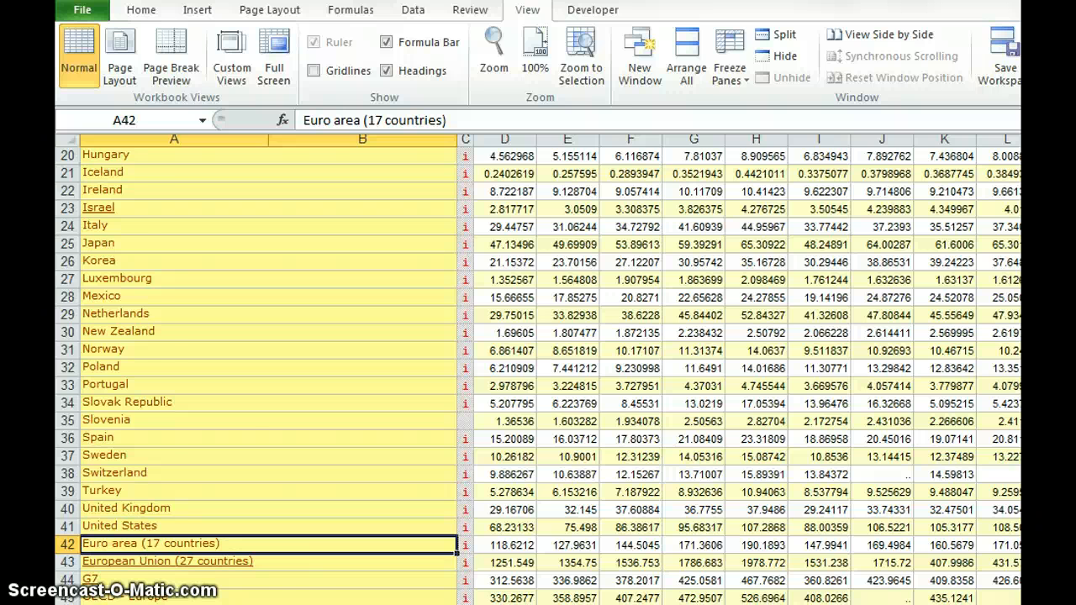
scroll(720, 419, "down", 3)
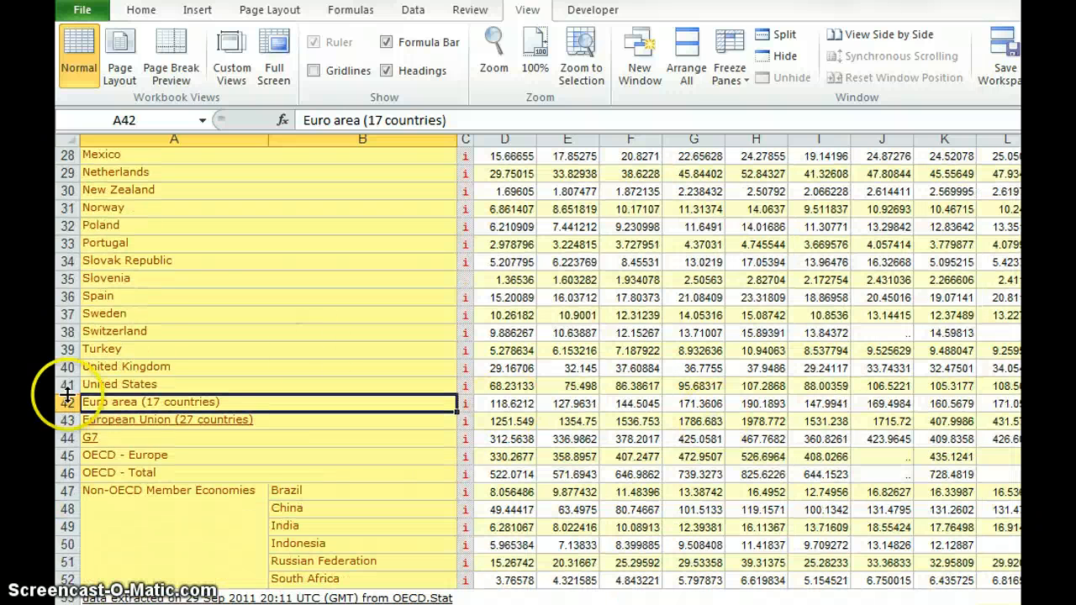
left_click(65, 402)
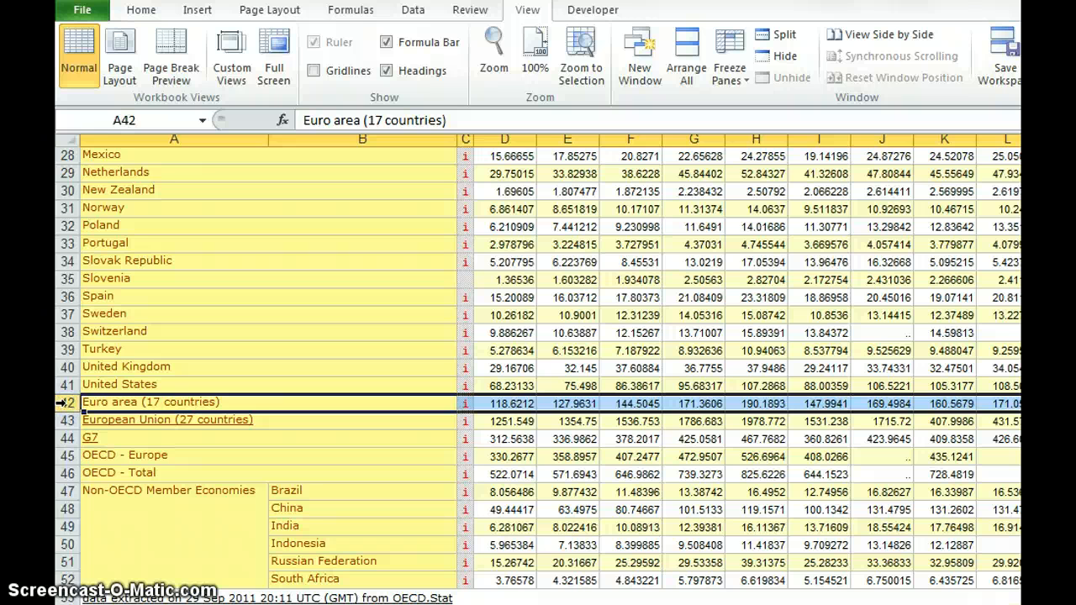
right_click(546, 404)
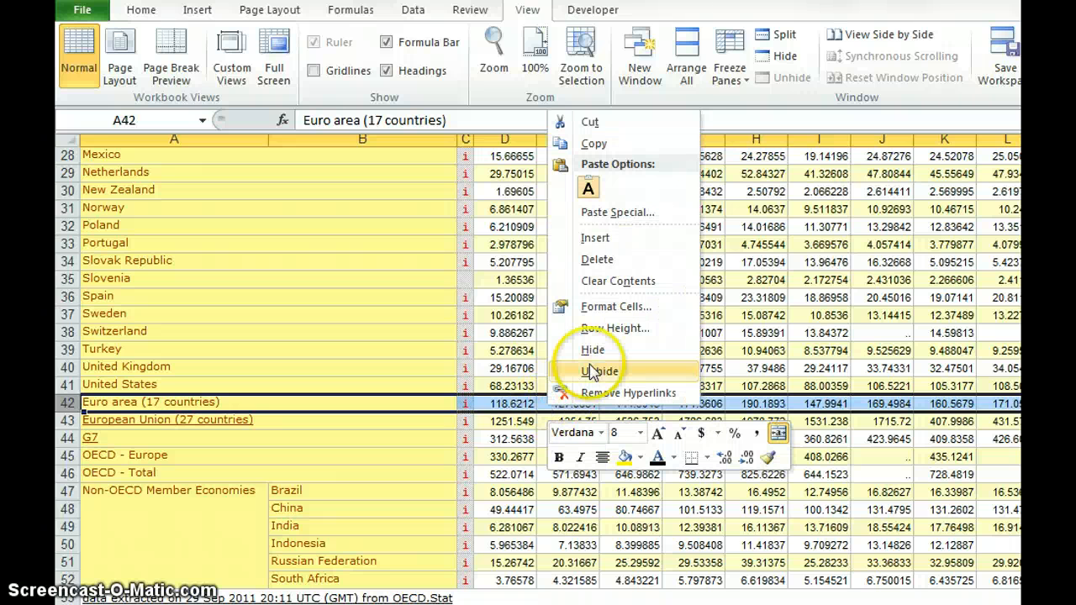
left_click(614, 243)
left_click(614, 245)
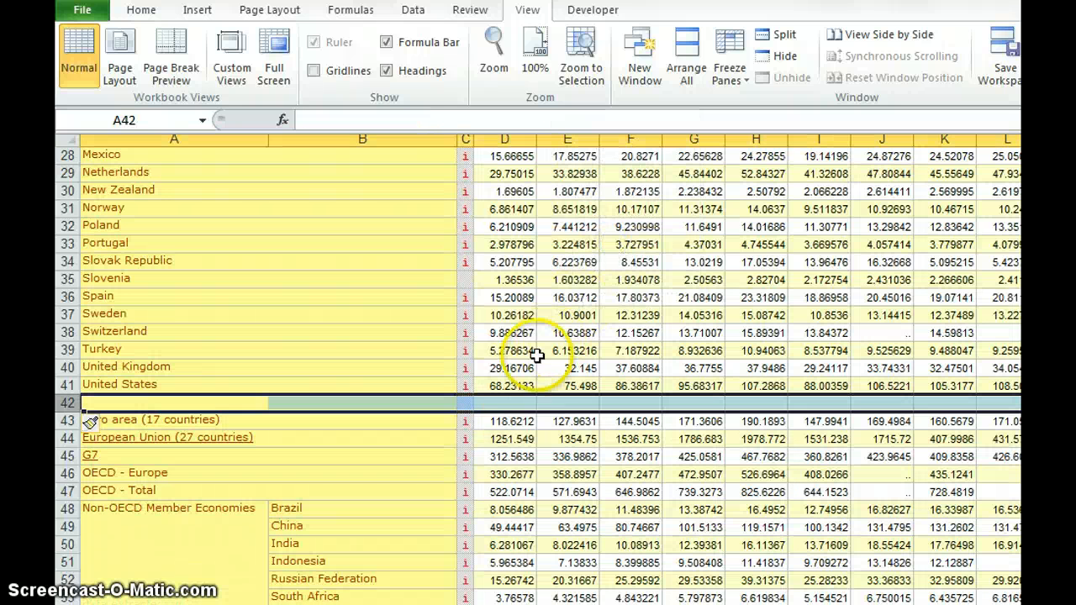
- Sum the 2004 exports of the individual OECD countries in D42 with =SUM(D8:D41), checking the range covers Australia to United States
left_click(515, 405)
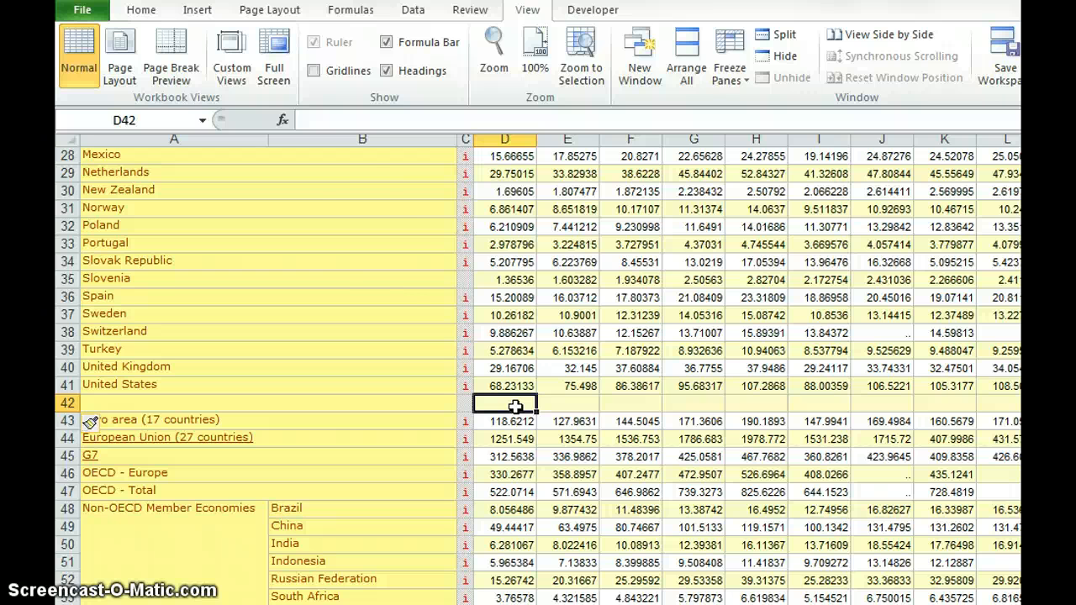
left_click(141, 12)
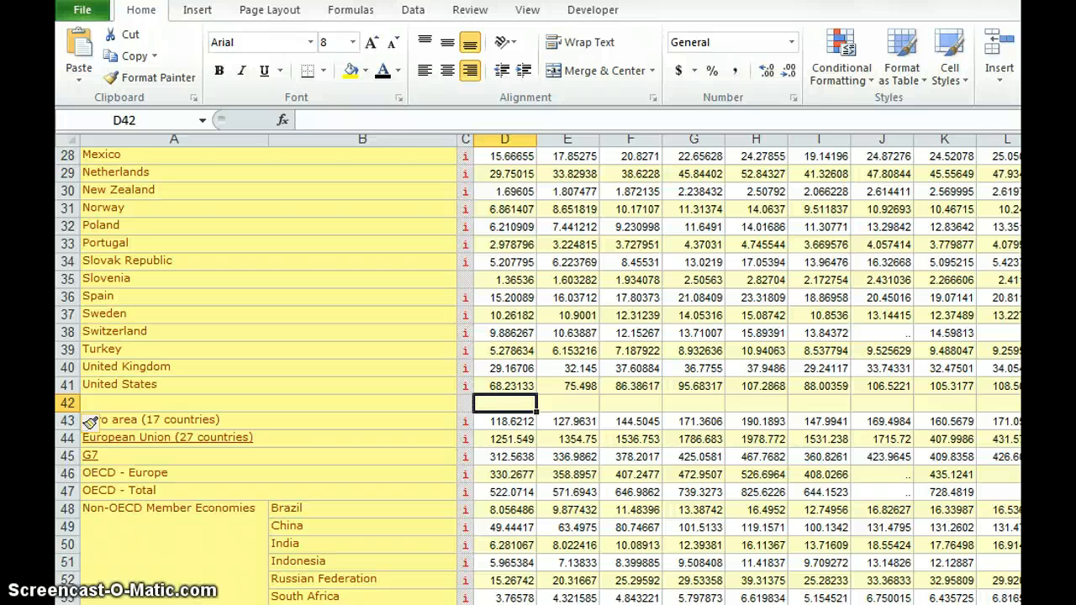
key("alt+equal")
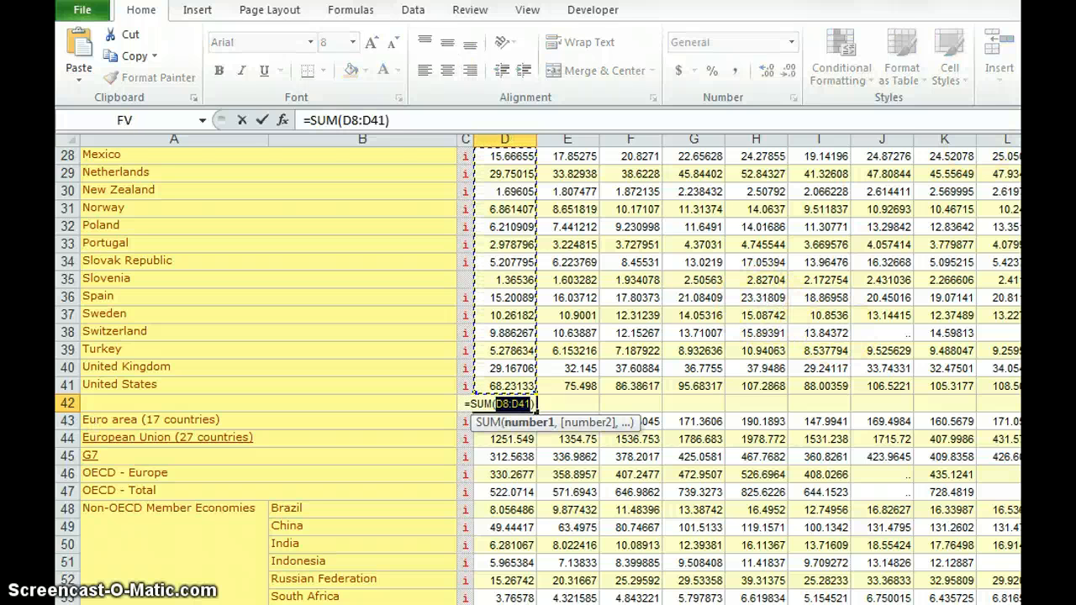
scroll(538, 375, "up", 5)
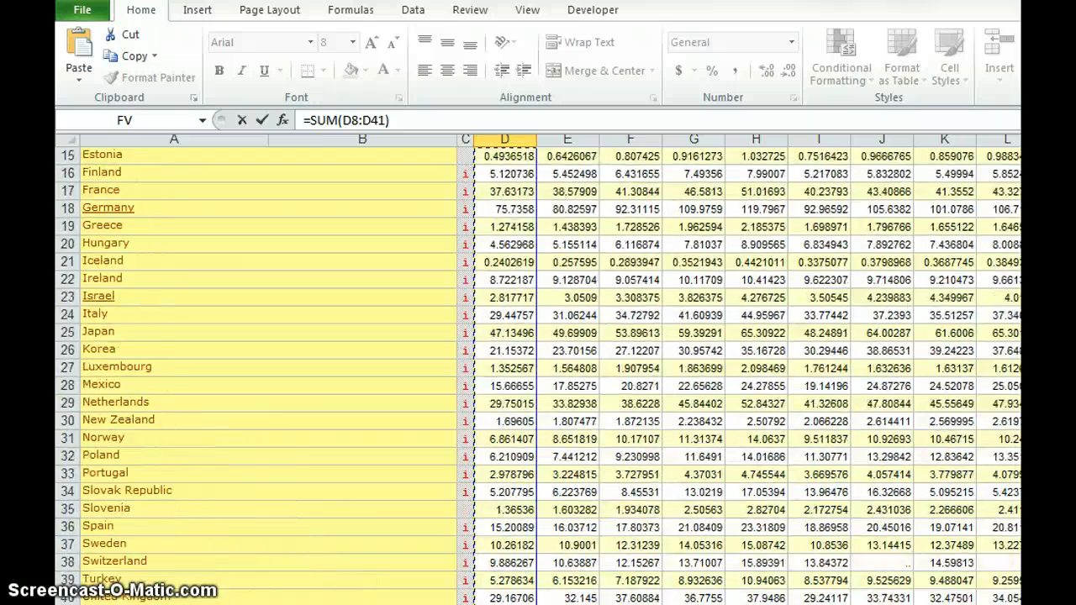
scroll(538, 375, "up", 5)
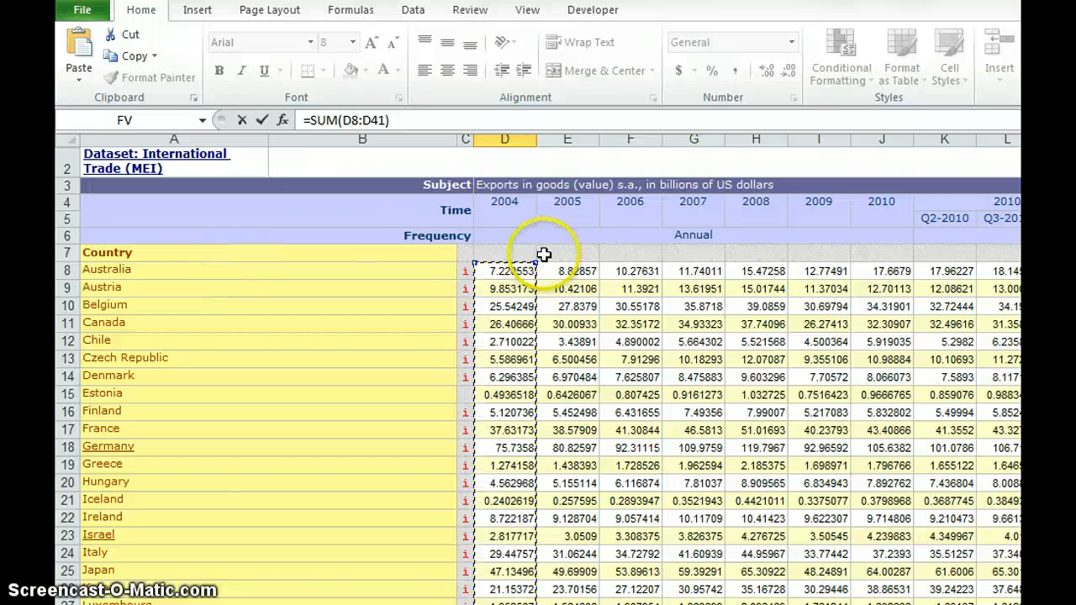
scroll(543, 254, "down", 1)
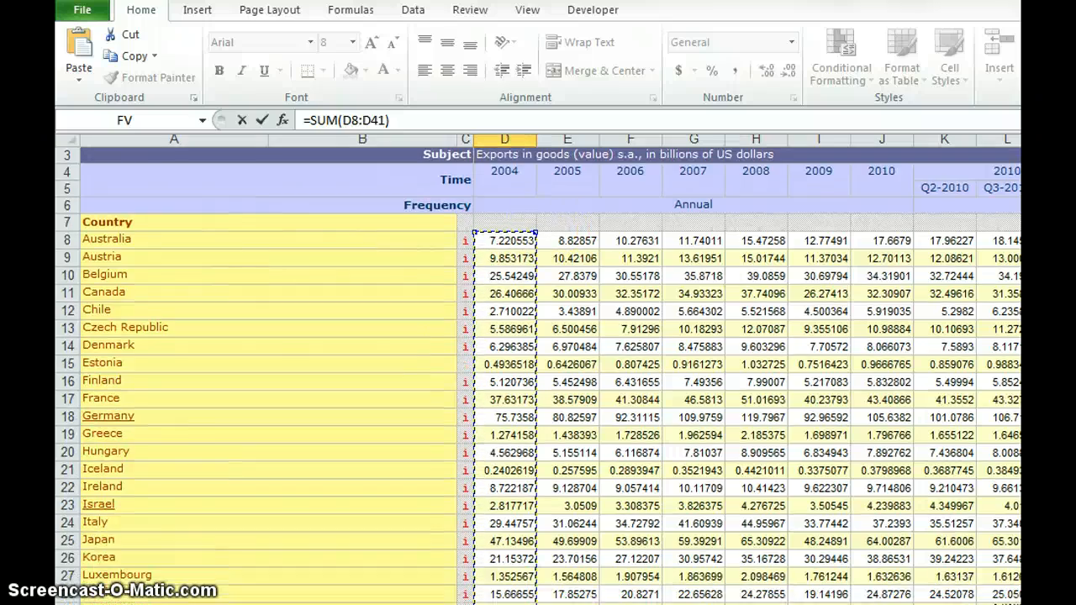
scroll(538, 375, "down", 8)
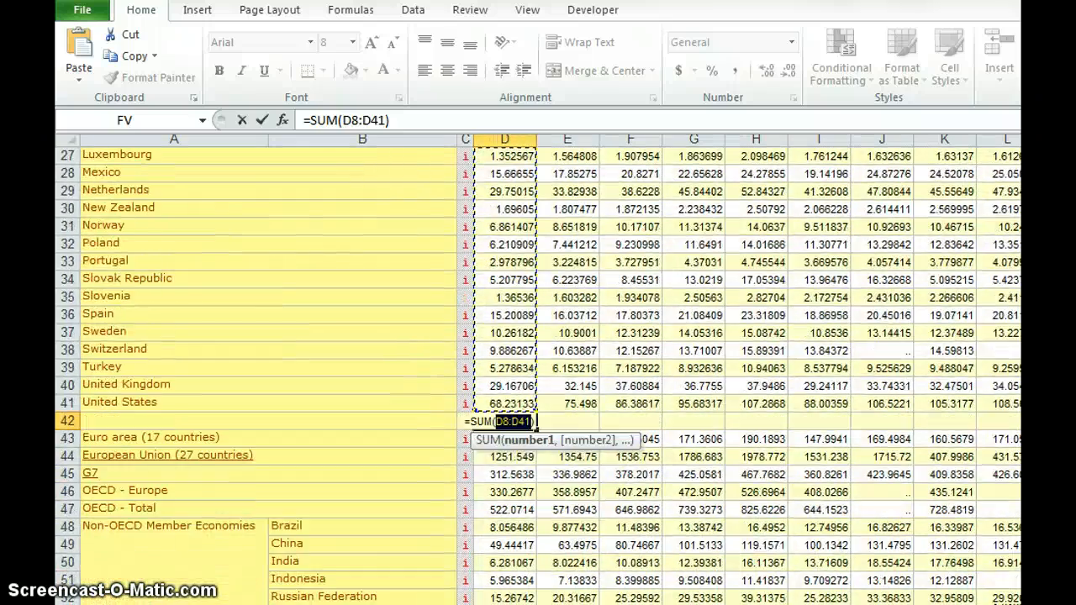
key("ctrl+Return")
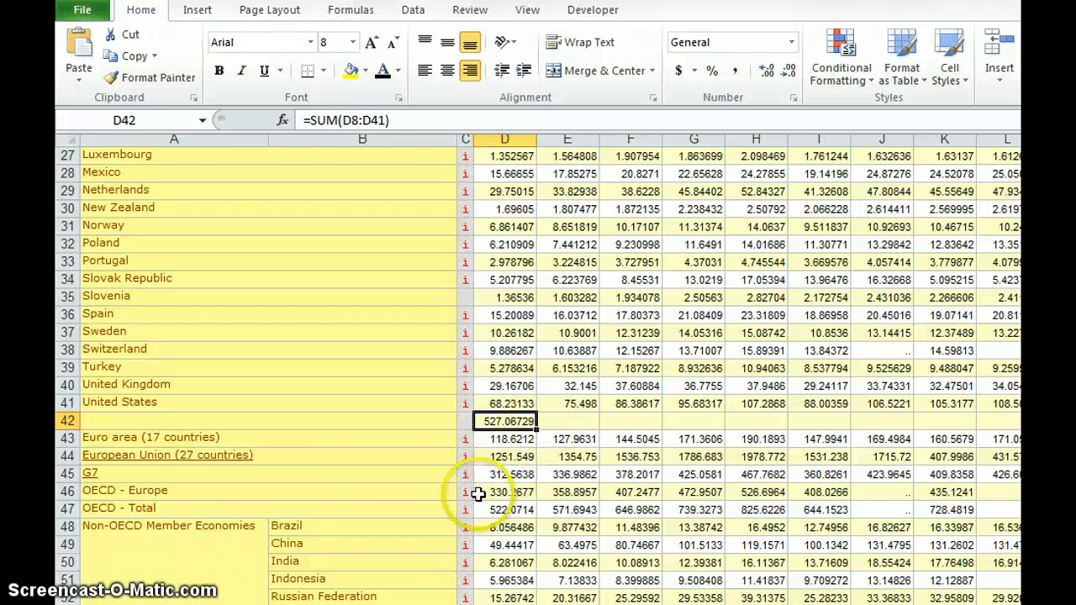
- Compare the 2004 OECD - Total figure with the sum in D42, and copy the sum formula across row 42
left_click(214, 511)
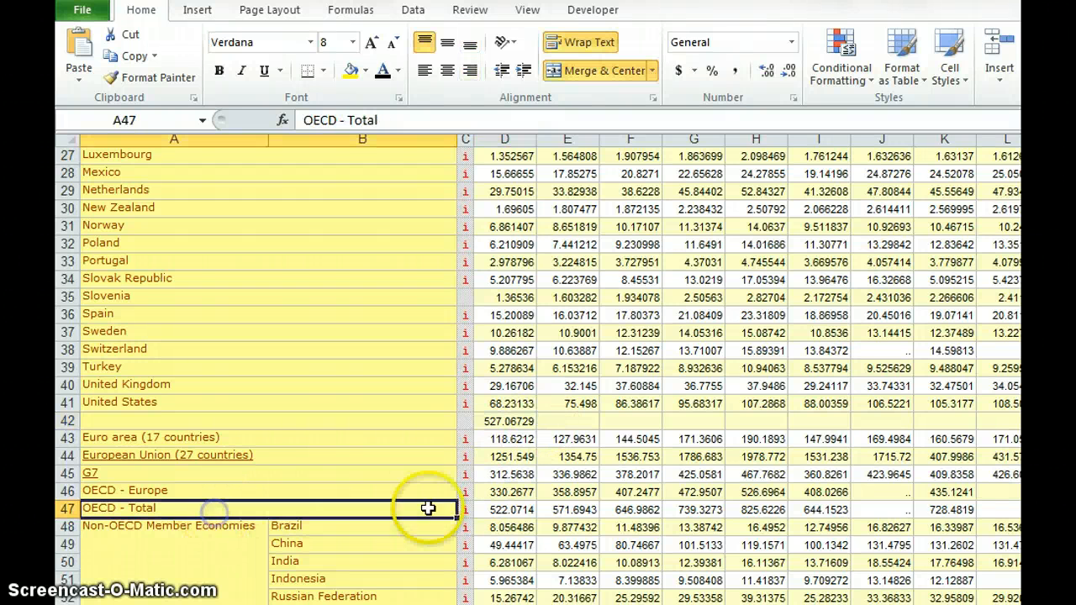
left_click(504, 509)
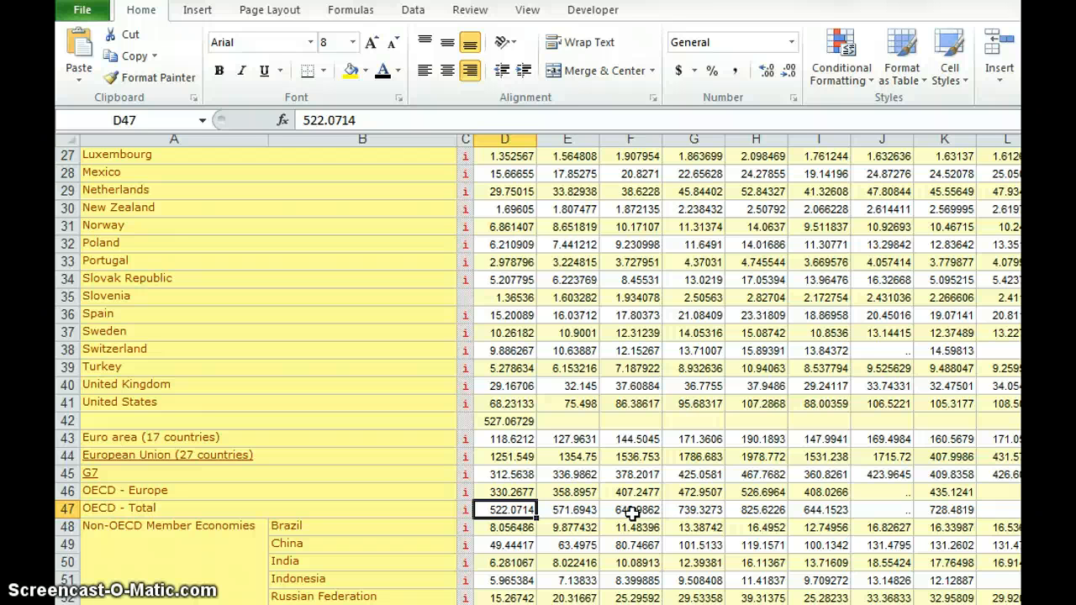
left_click(503, 424)
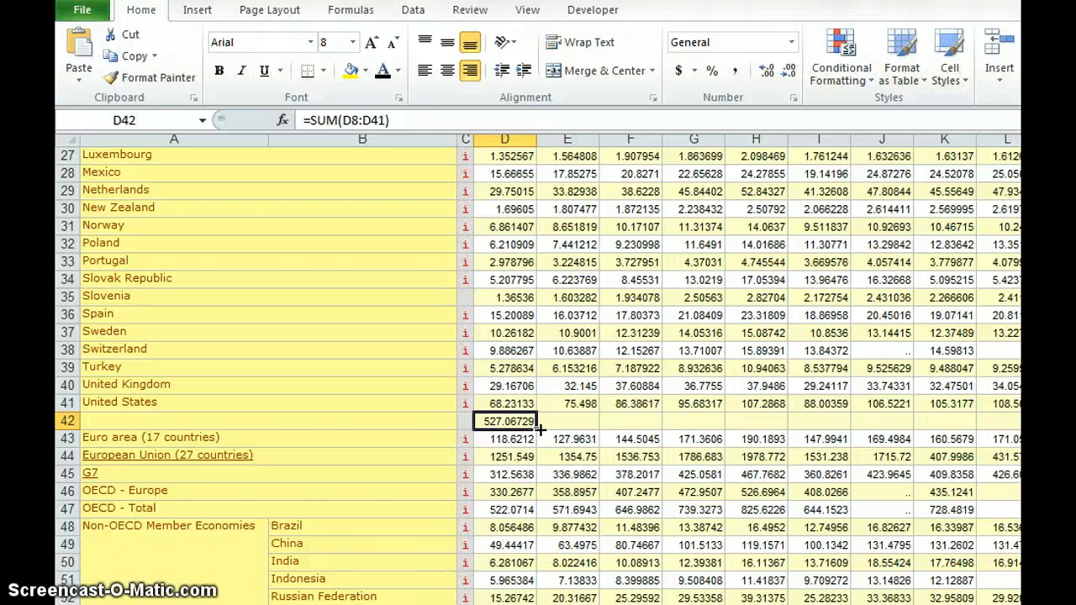
left_click_drag(536, 430, 1020, 439)
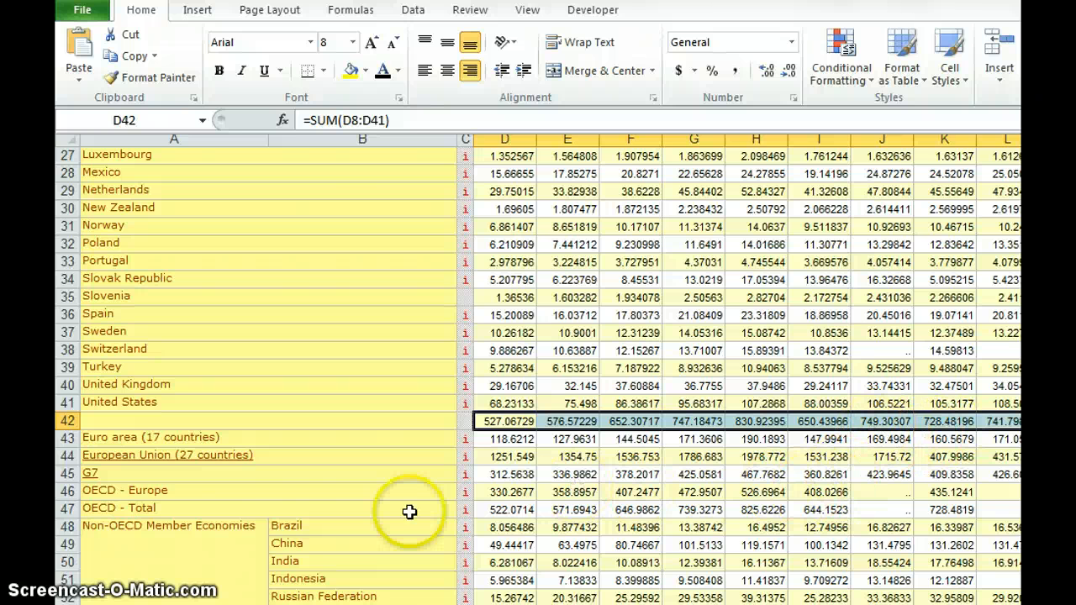
- Compare the 2010 cell of the OECD - Total row with the 2010 country sum in row 42
left_click(223, 509)
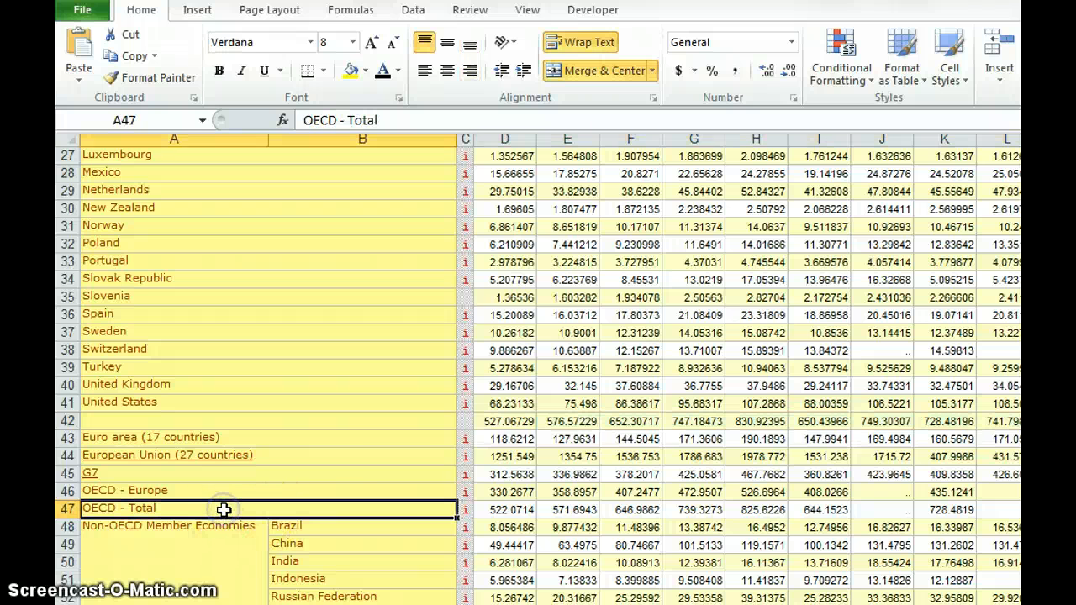
left_click(895, 513)
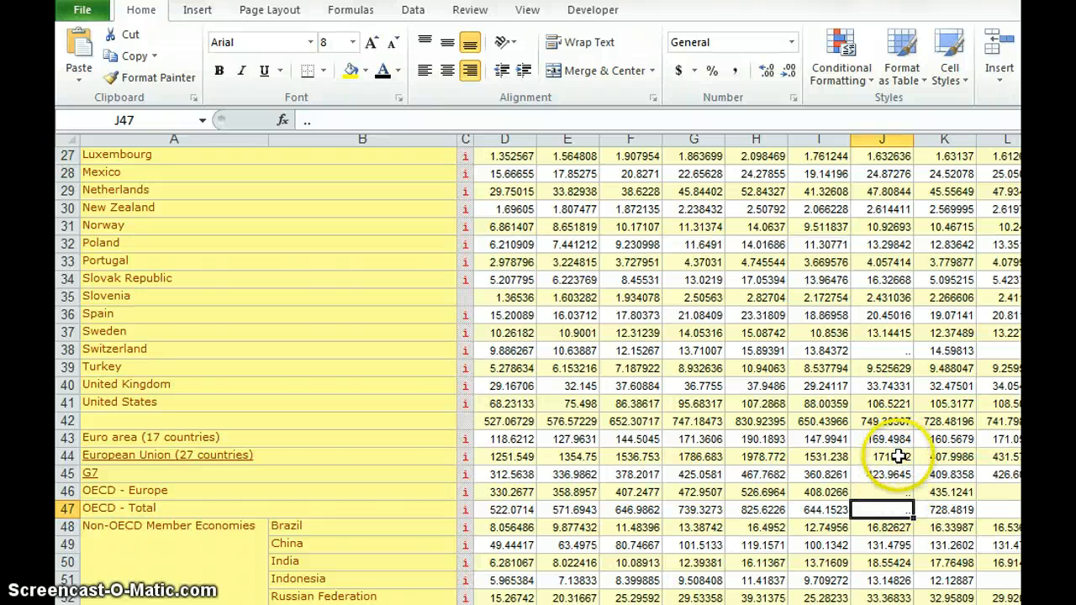
left_click(891, 421)
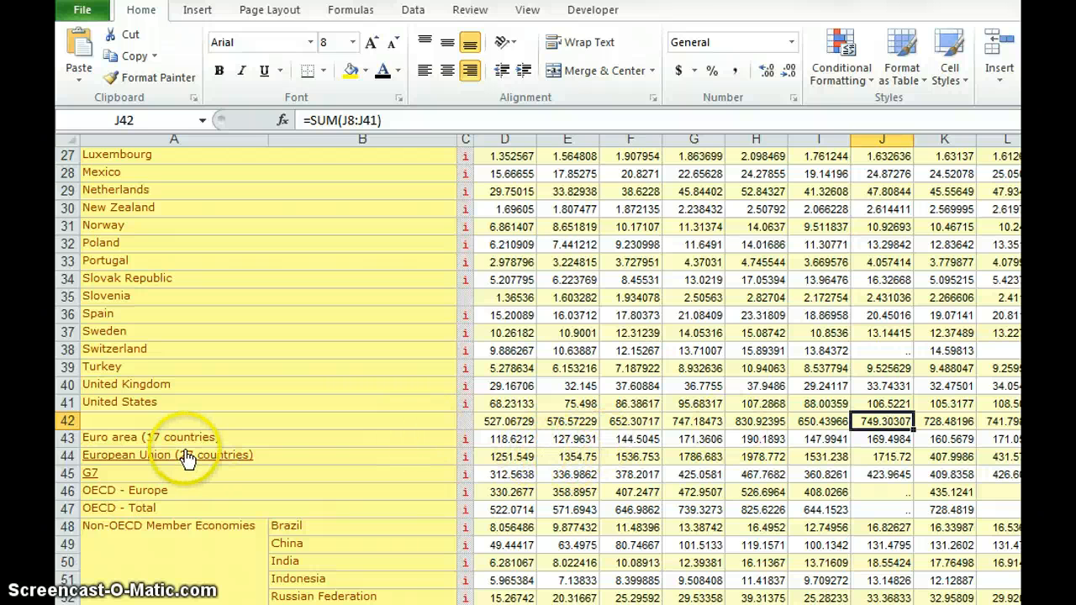
- Insert another blank row between the country sums in row 42 and the Euro area row
left_click(67, 438)
right_click(67, 438)
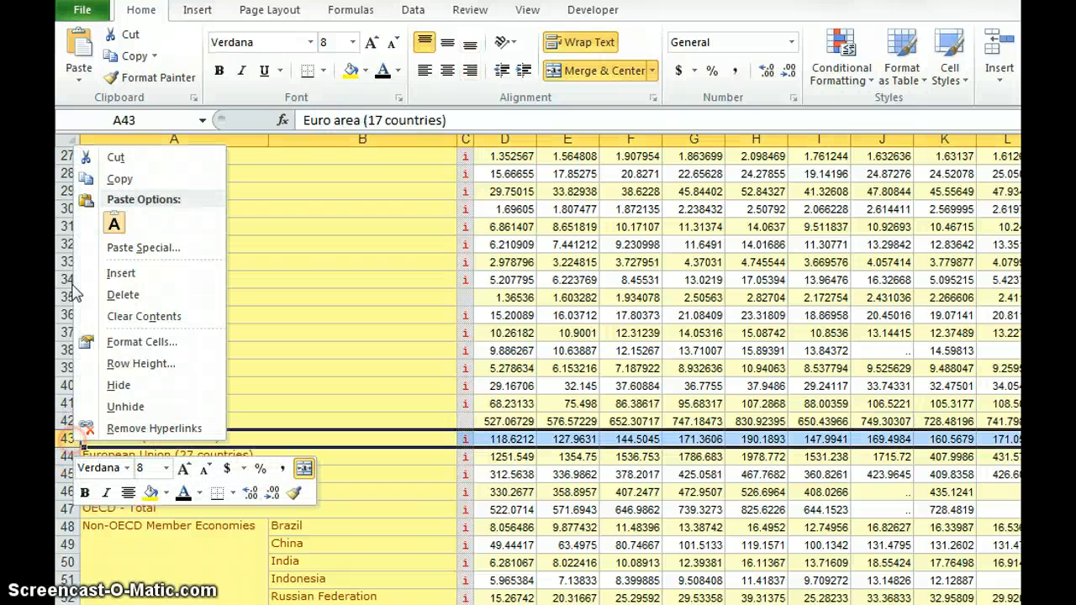
left_click(127, 273)
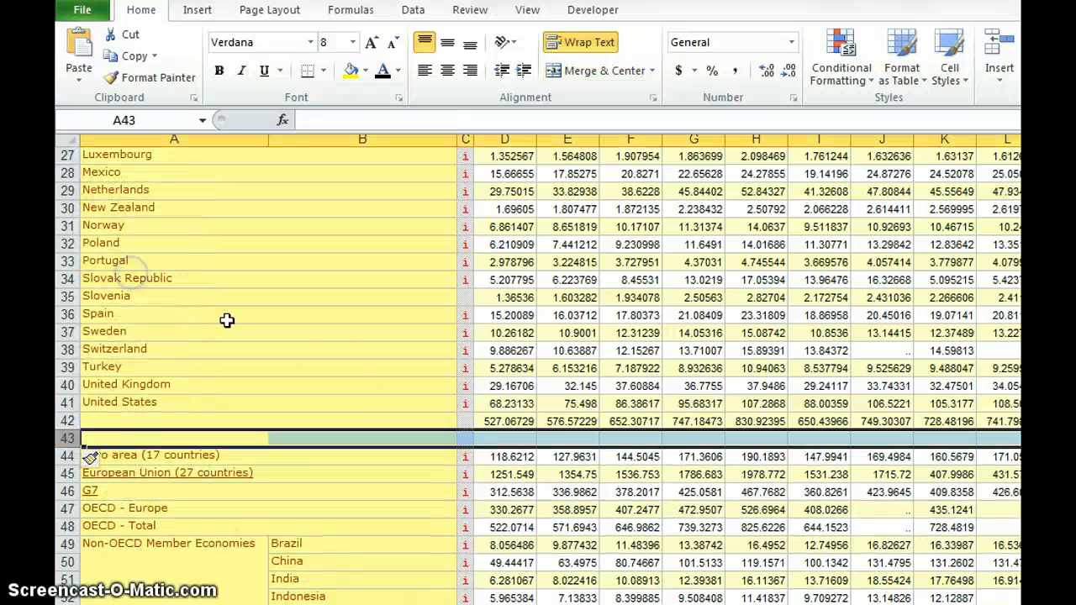
- Calculate the 2005 export growth rate in E43 with the formula =E42/D42-1
left_click(572, 438)
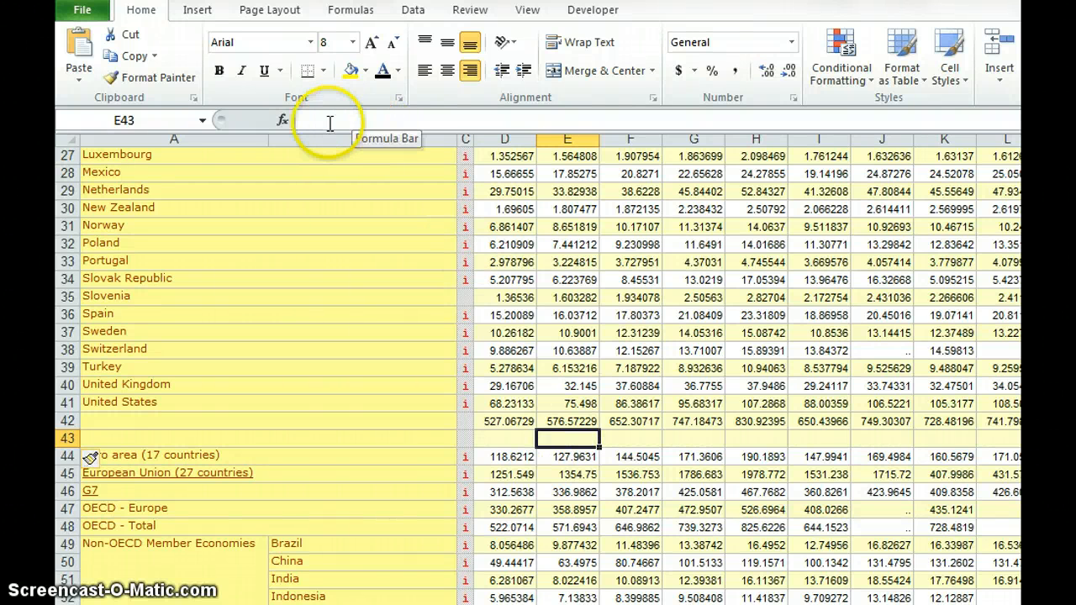
type("=")
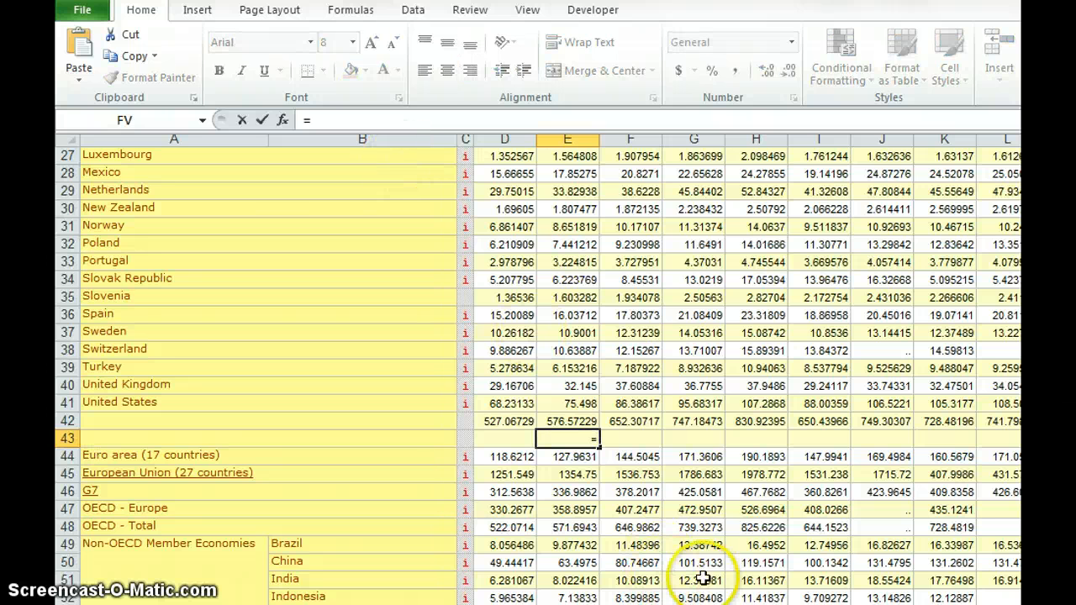
left_click(565, 422)
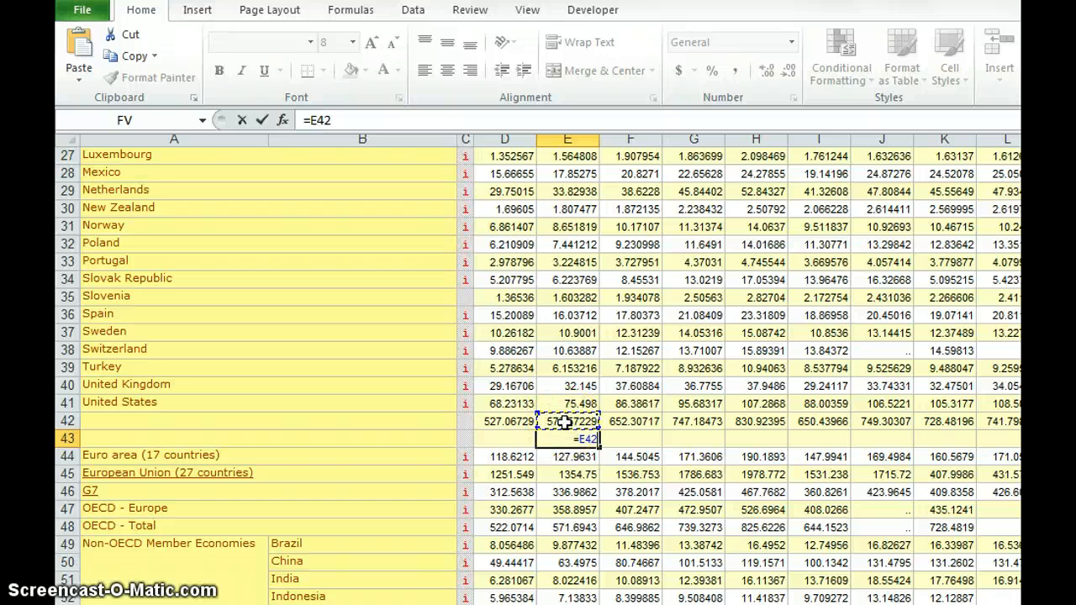
type("/")
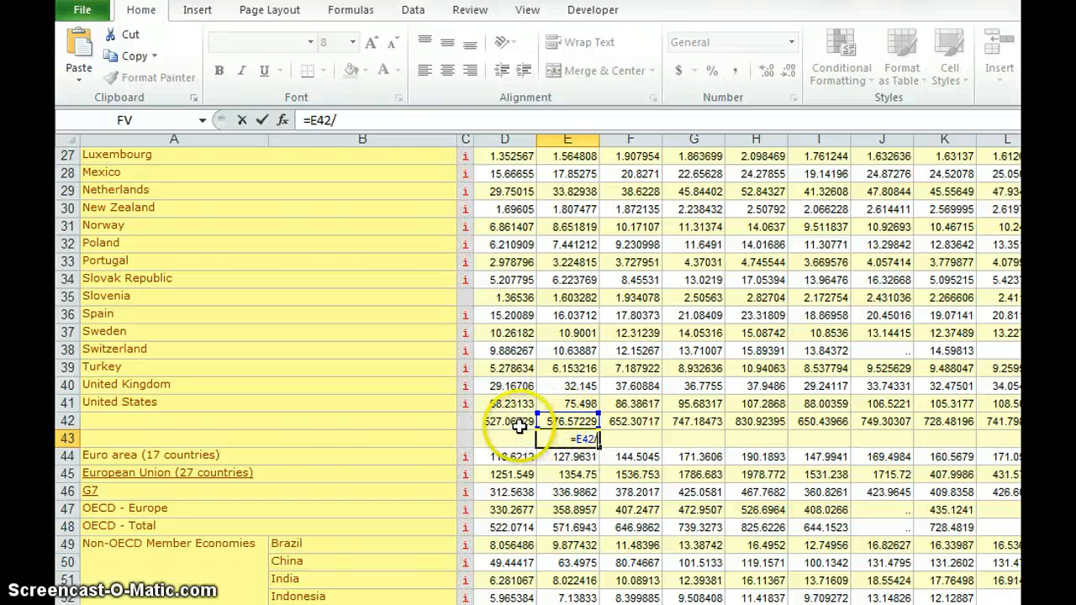
left_click(513, 422)
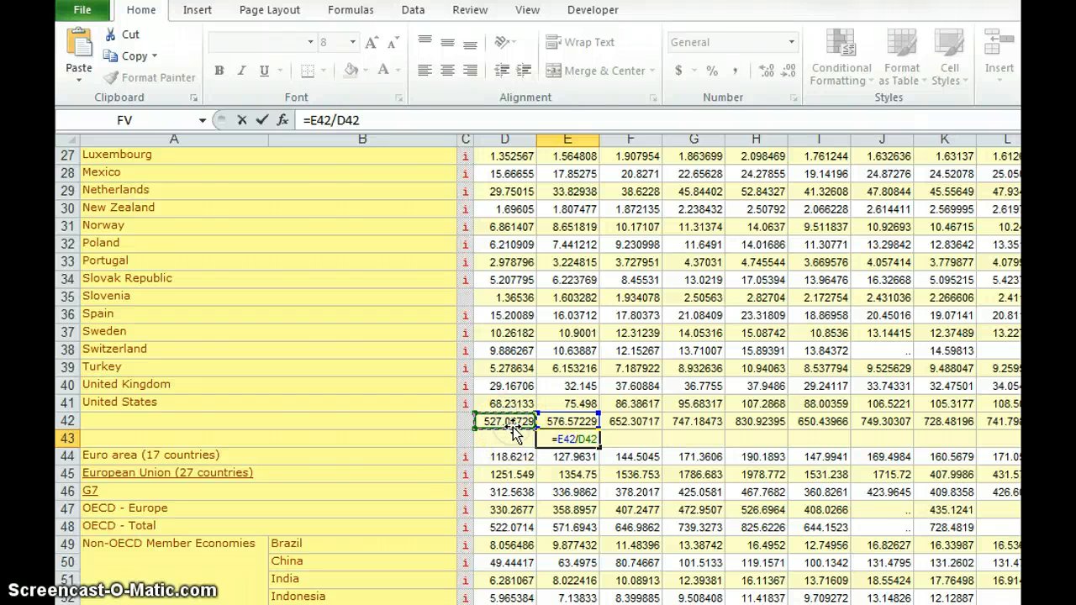
type("-1")
key("ctrl+Return")
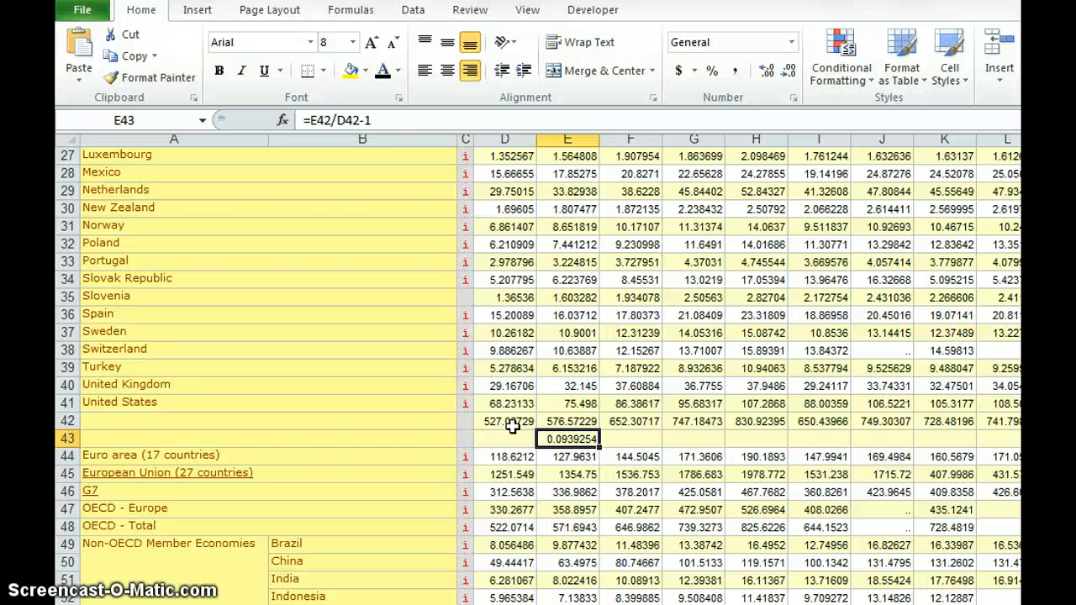
- Format the growth rate in E43 as a percentage with two decimals and copy it across row 43
left_click(710, 74)
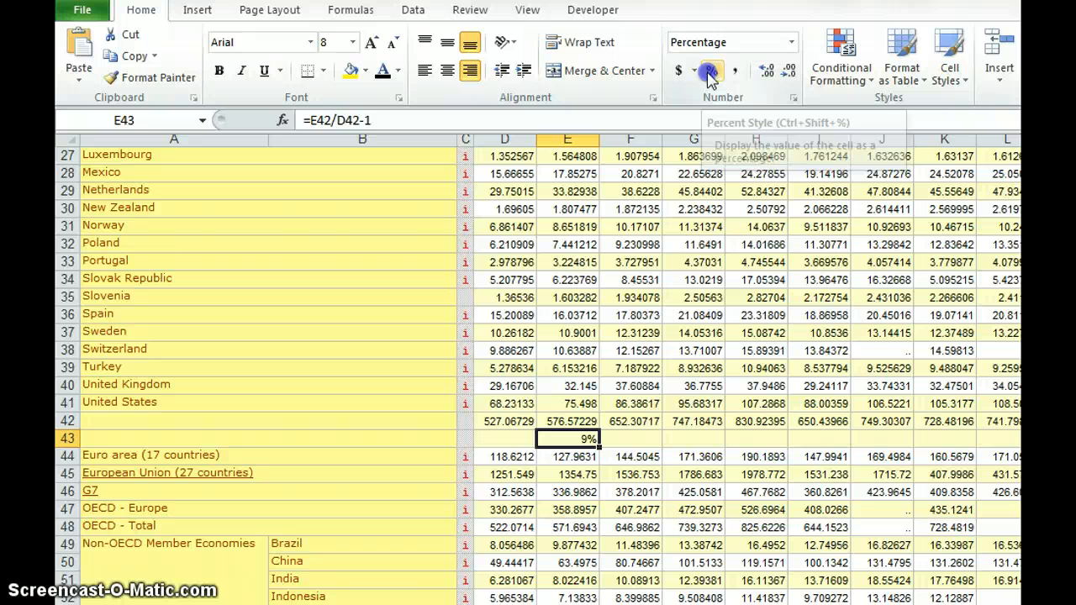
left_click(767, 73)
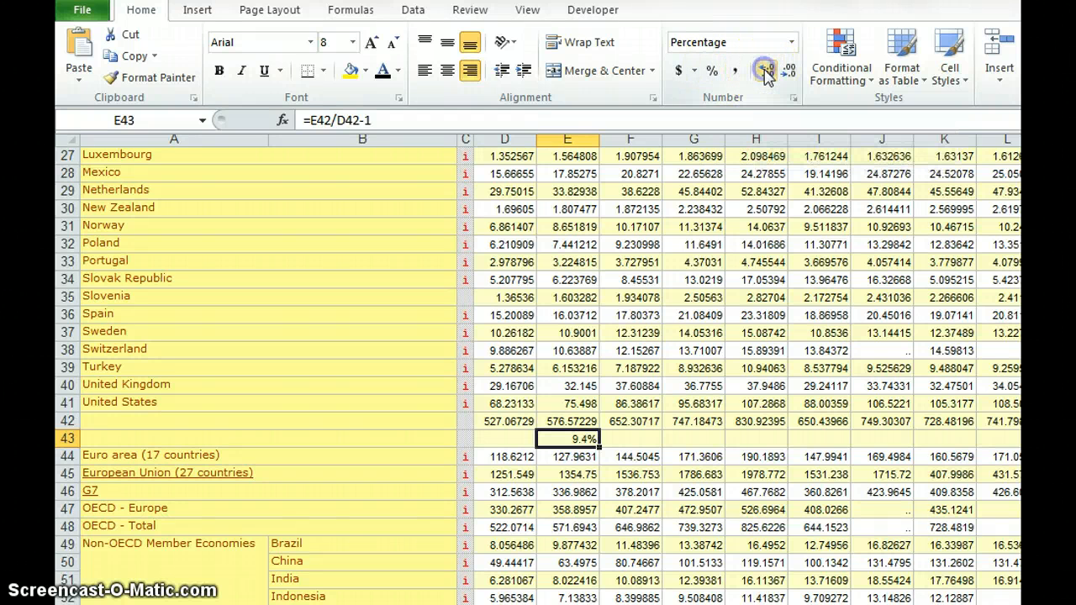
left_click(766, 74)
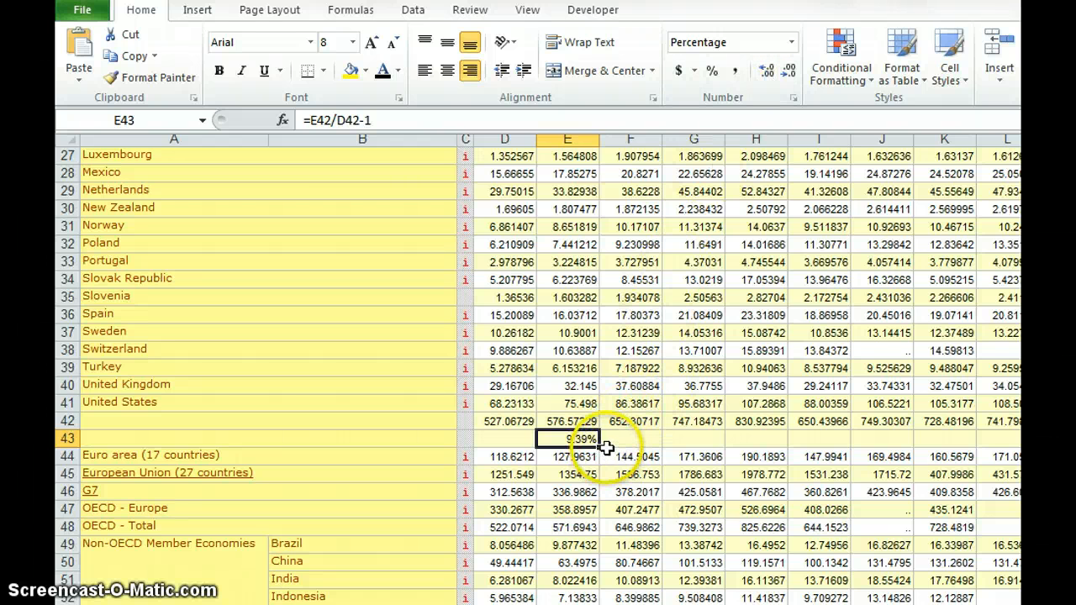
left_click_drag(602, 450, 1008, 458)
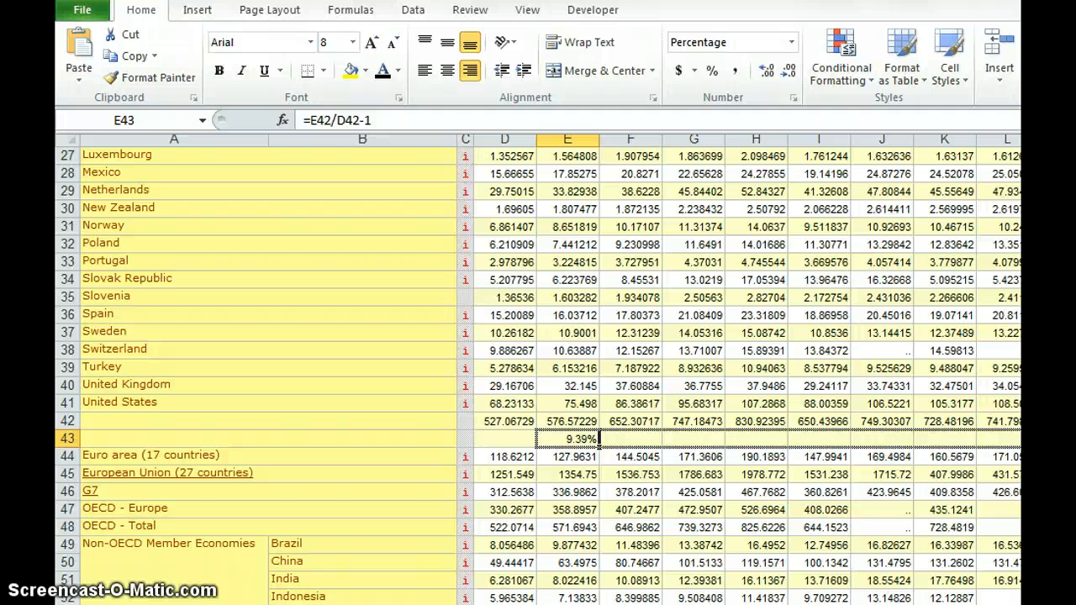
left_click_drag(1009, 458, 1009, 458)
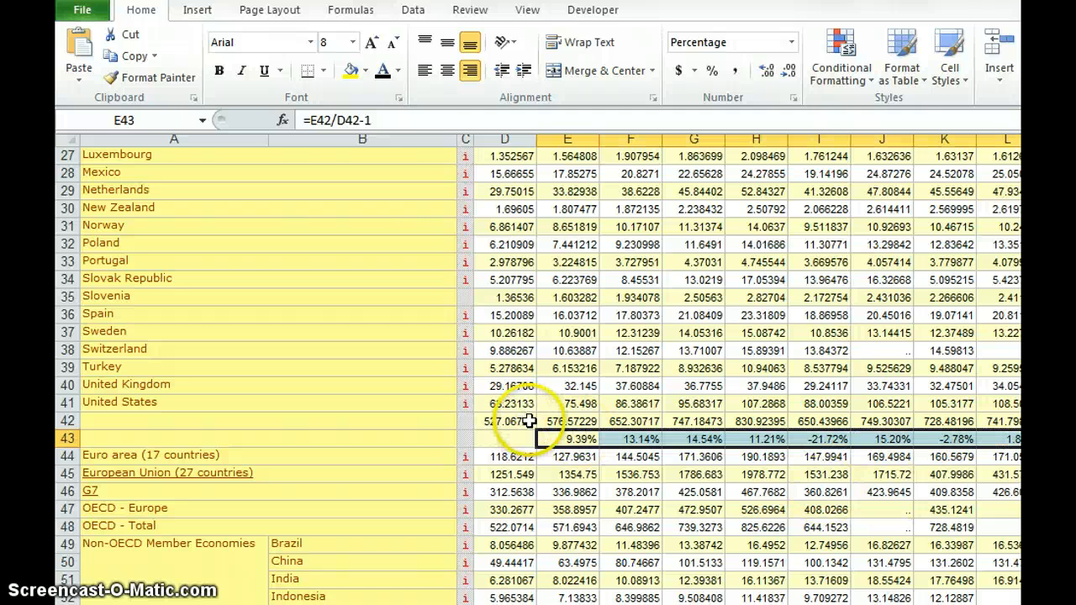
- Examine the annual export growth rates in row 43 from 2005 to 2010
left_click(555, 437)
key("Right")
key("Right")
key("Right")
key("Right")
key("Right")
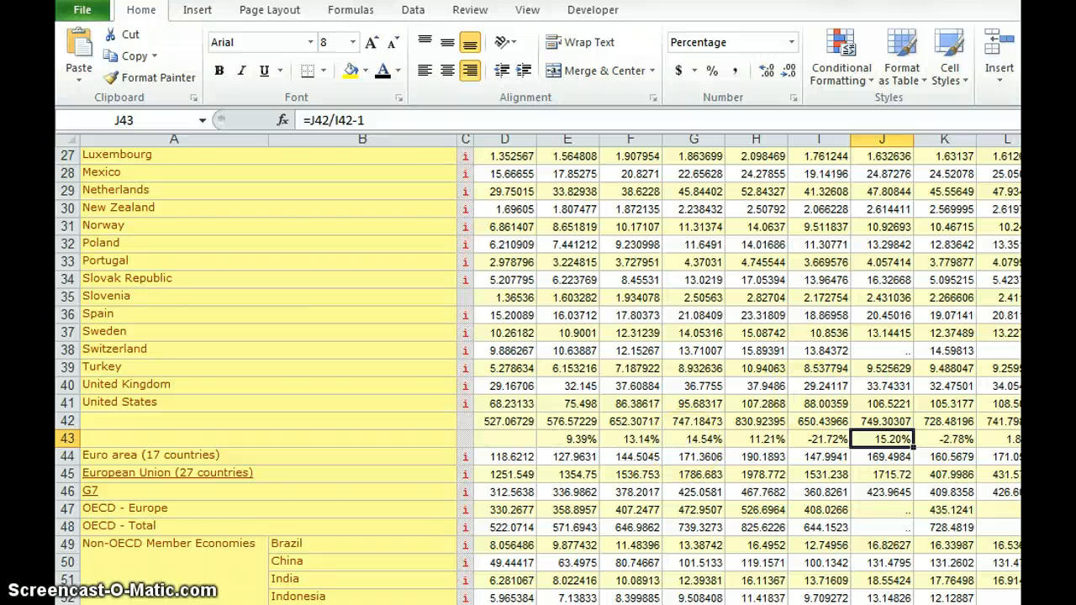
- Split the sheet below header row 6 so the year headings stay in view above the growth rates in row 43
scroll(538, 369, "up", 9)
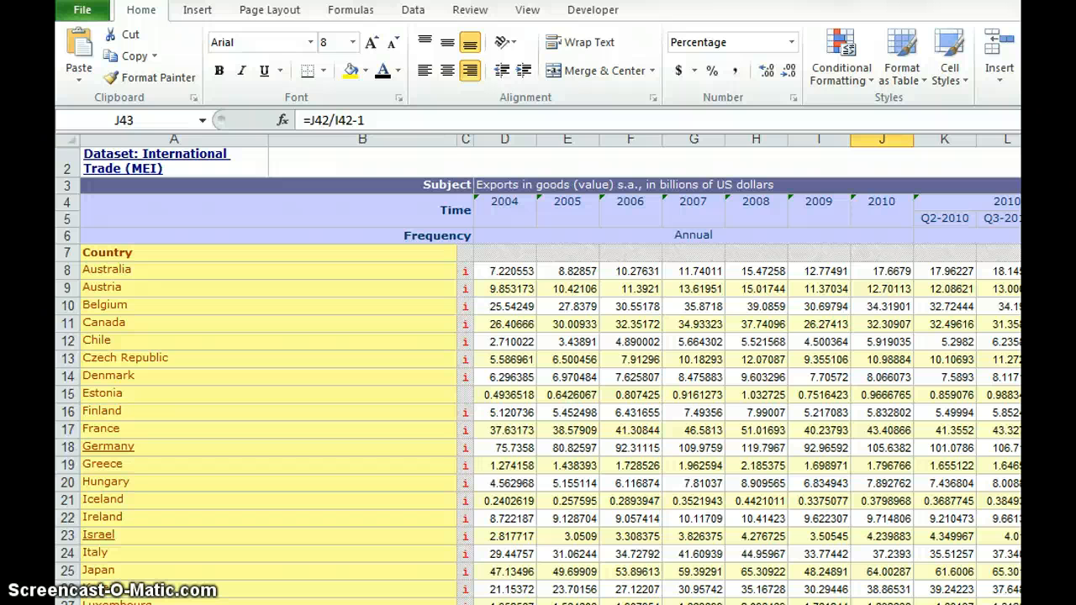
mouse_move(1029, 136)
left_mouse_down()
mouse_move(1028, 280)
mouse_move(1029, 250)
left_mouse_up()
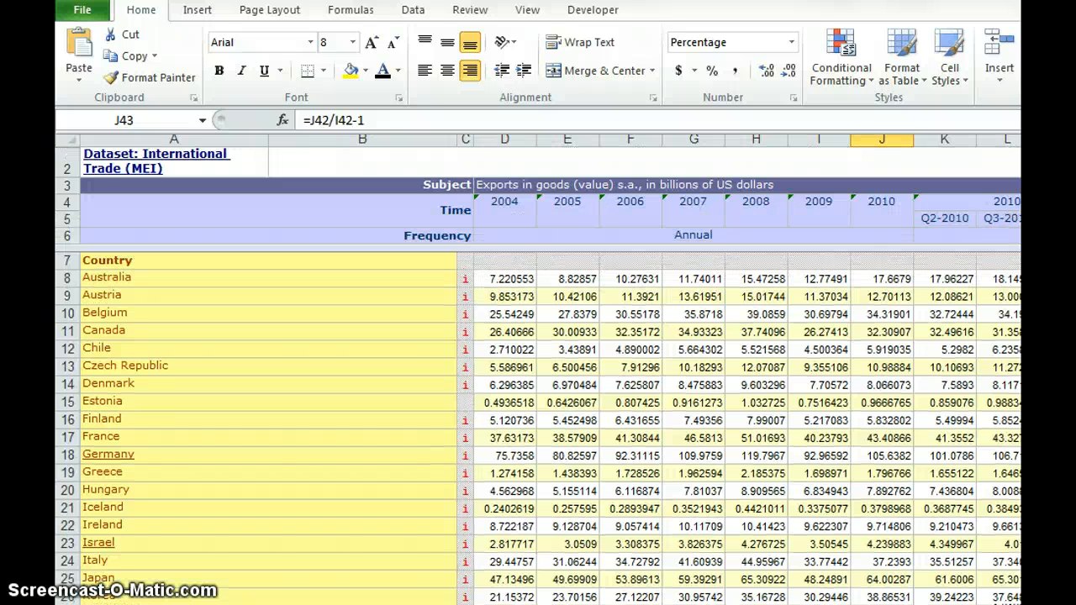
scroll(538, 429, "down", 6)
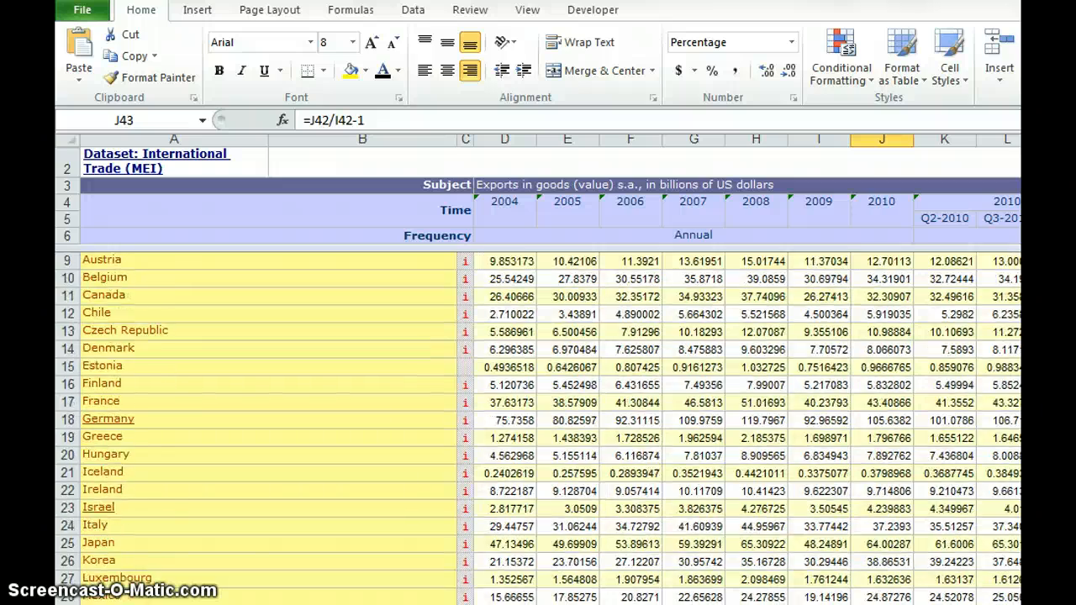
scroll(538, 429, "down", 1)
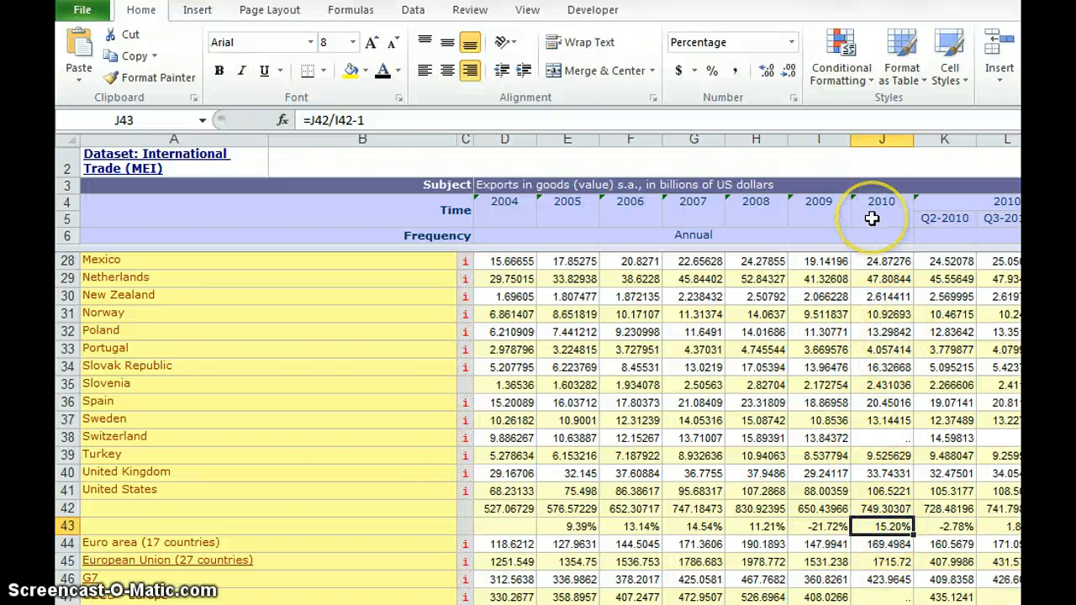
- Compare the growth rates in row 43 with their year headings, from 2005 through 2010 and the first quarterly column
key("Left")
key("Left")
key("Left")
key("Left")
key("Left")
key("Left")
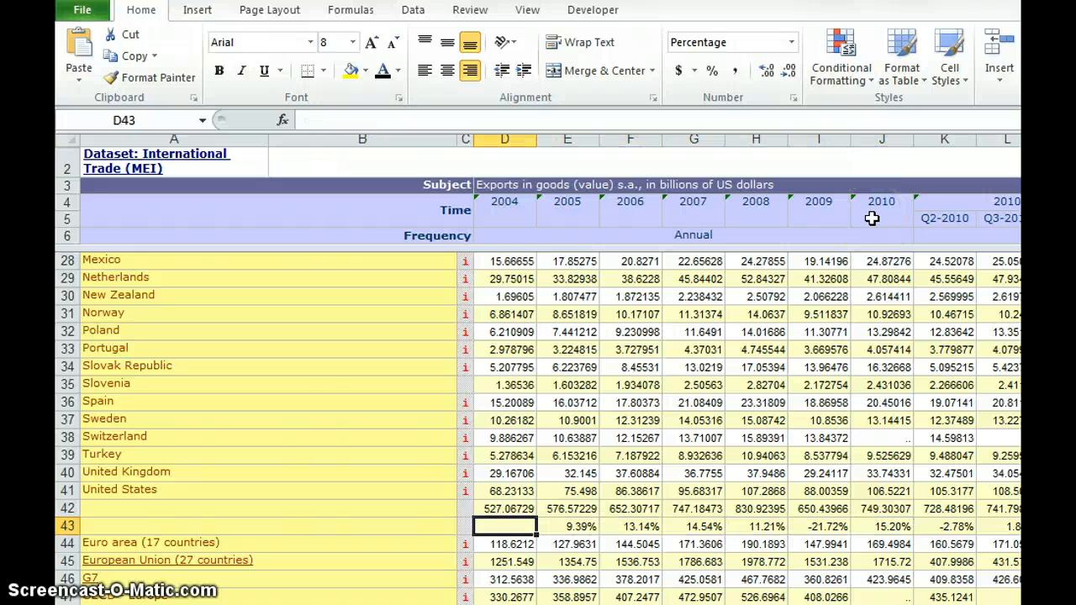
key("Right")
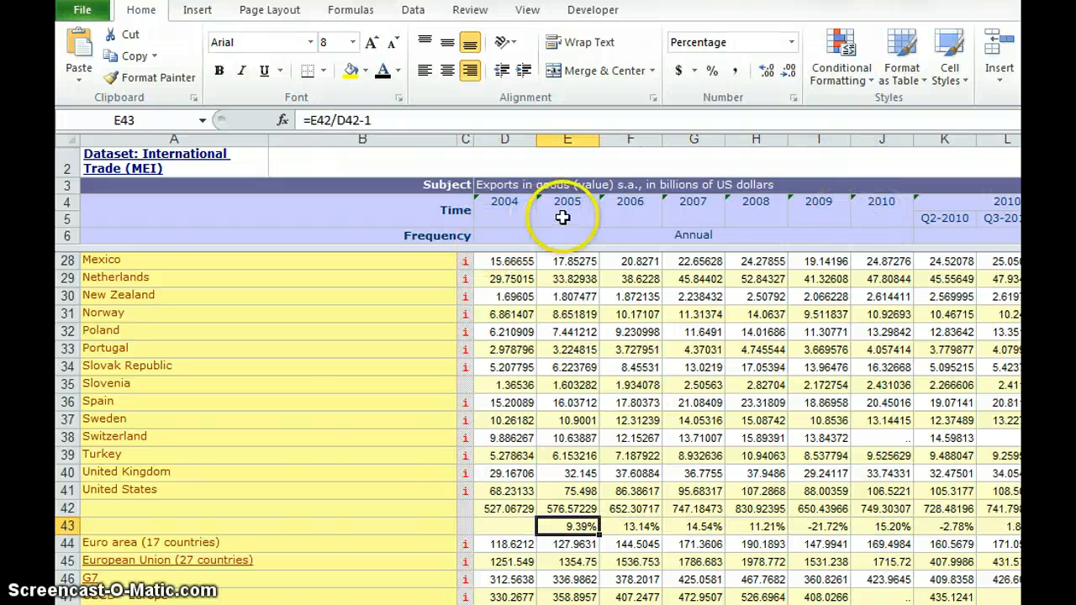
left_click(939, 526)
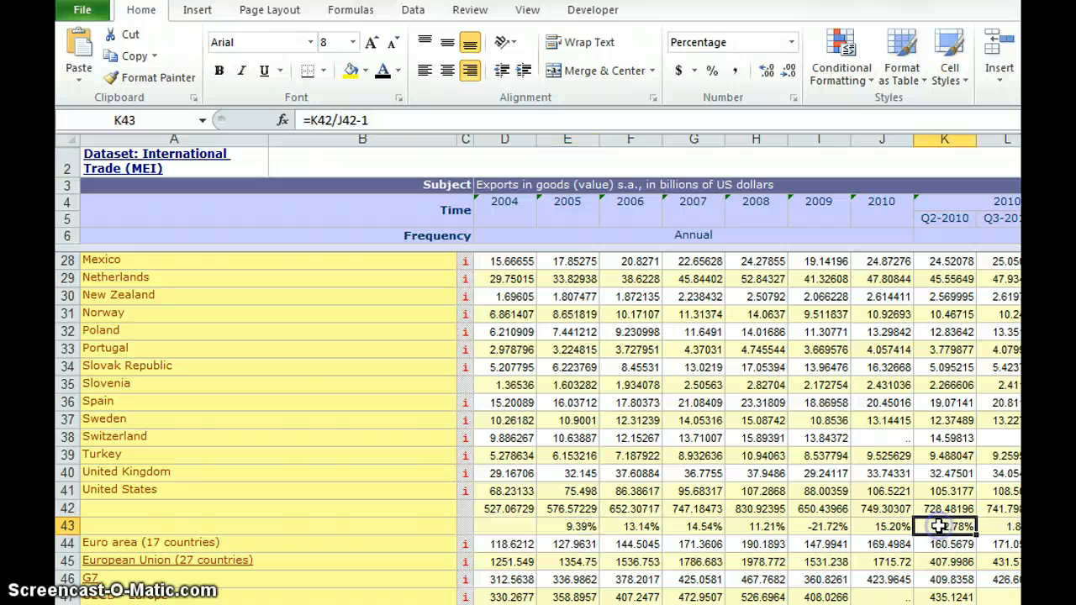
left_click(896, 525)
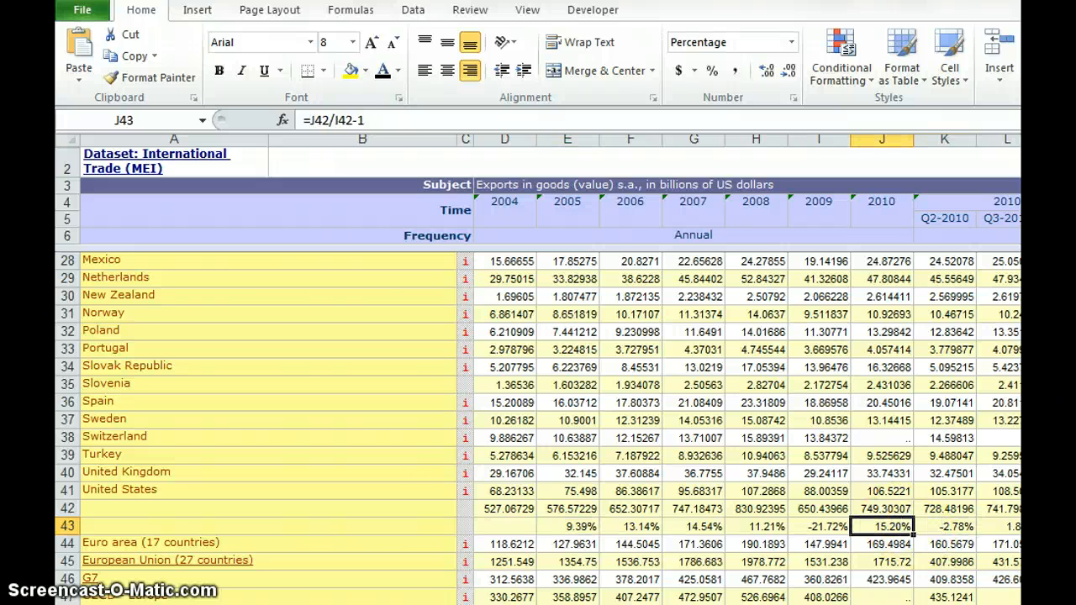
- Examine the 2011 quarterly export totals in N42 and O42 and the Q2-2011 aggregates in O45 to O47
scroll(538, 420, "right", 2)
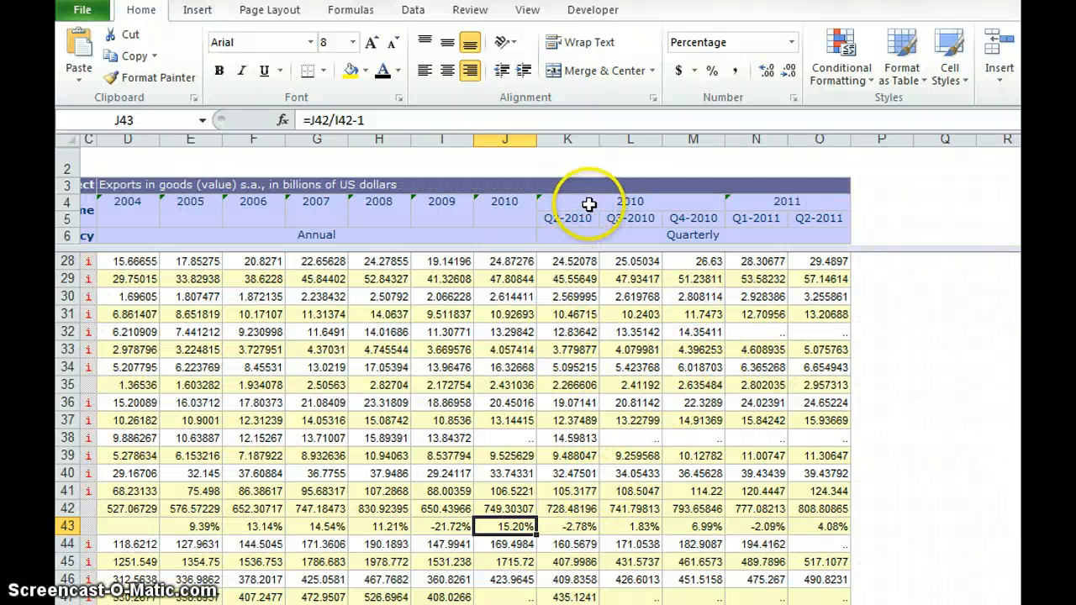
left_click(762, 200)
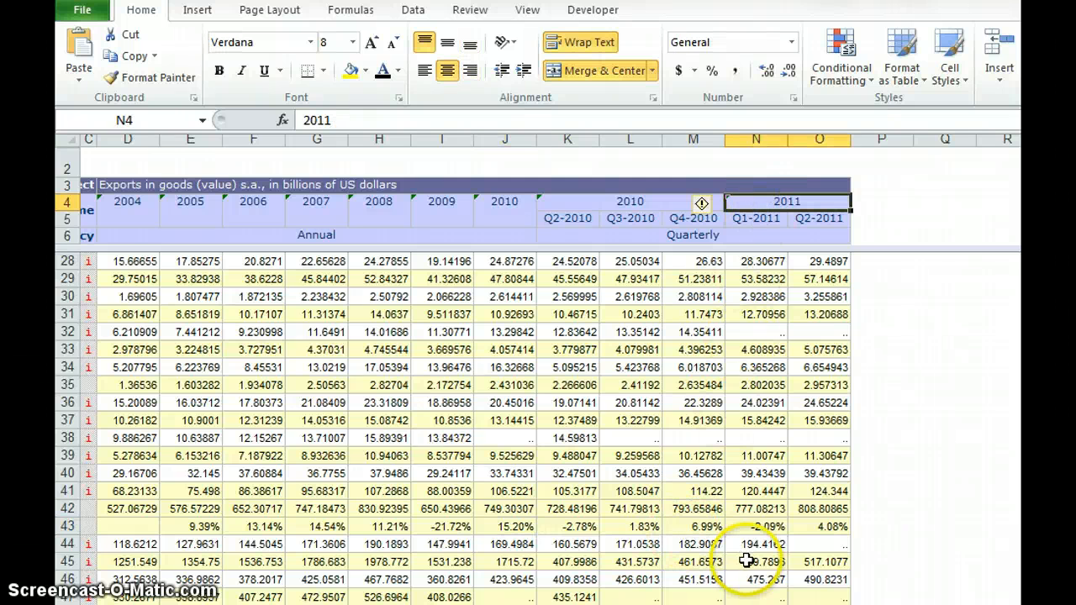
left_click(744, 510)
key("Right")
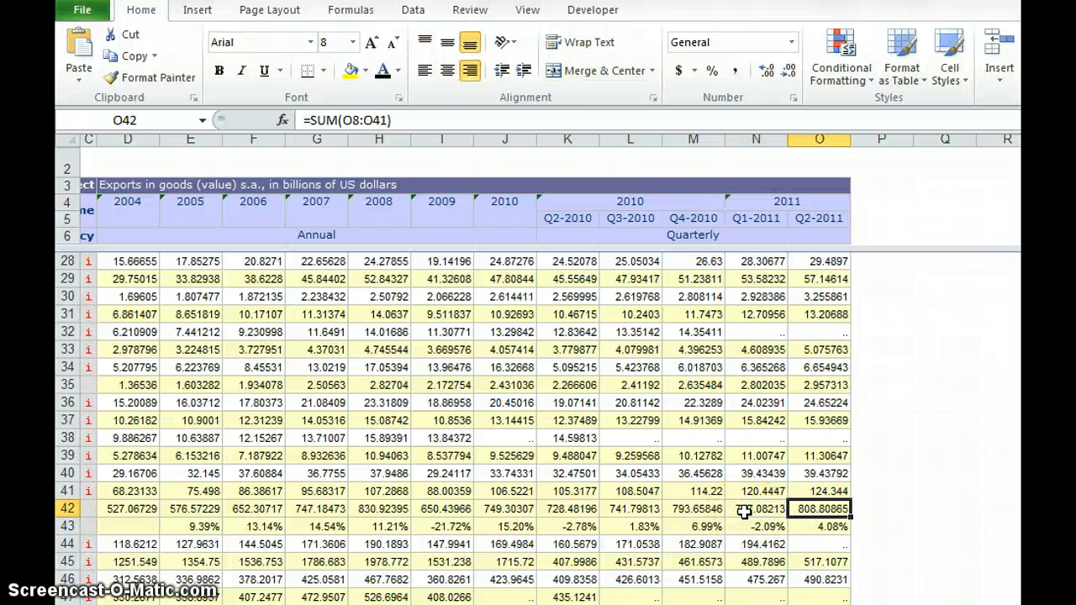
left_click(761, 220)
left_click(814, 219)
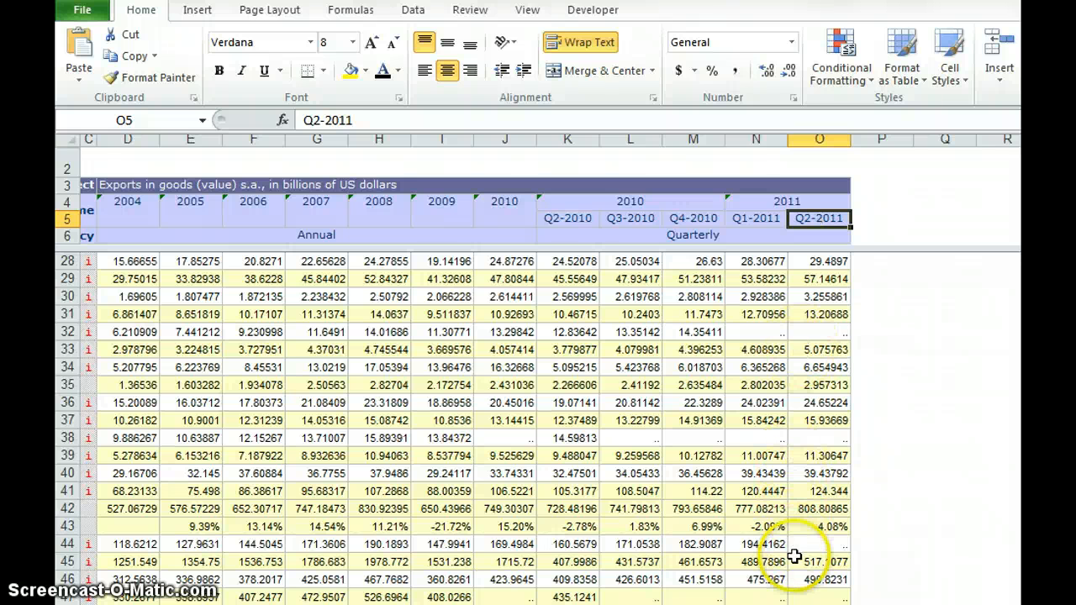
left_click(821, 561)
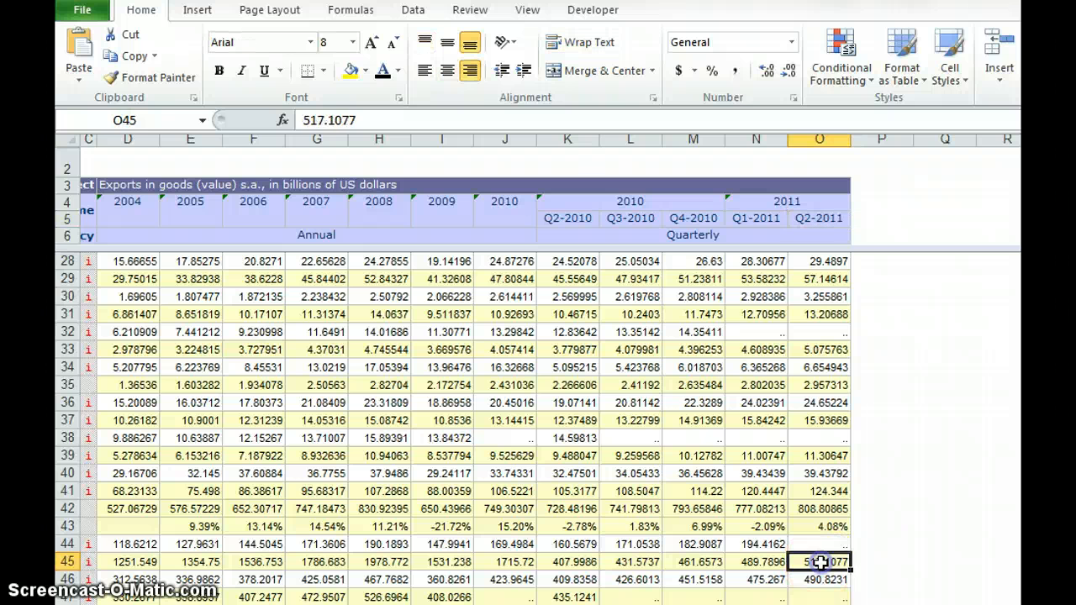
key("Down")
key("Down")
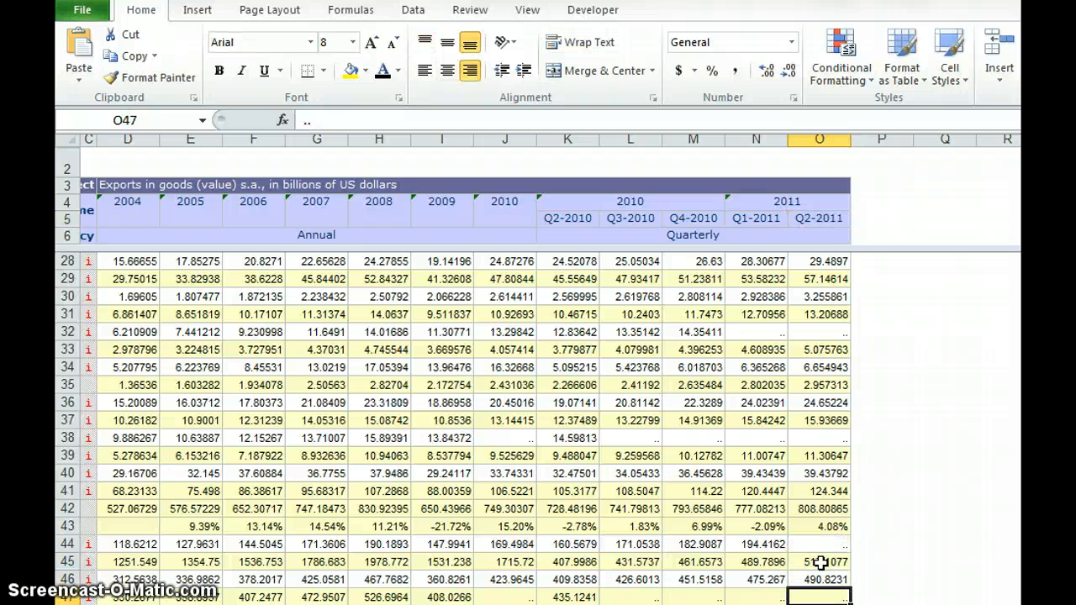
key("Up")
key("Up")
key("Up")
key("Up")
key("Up")
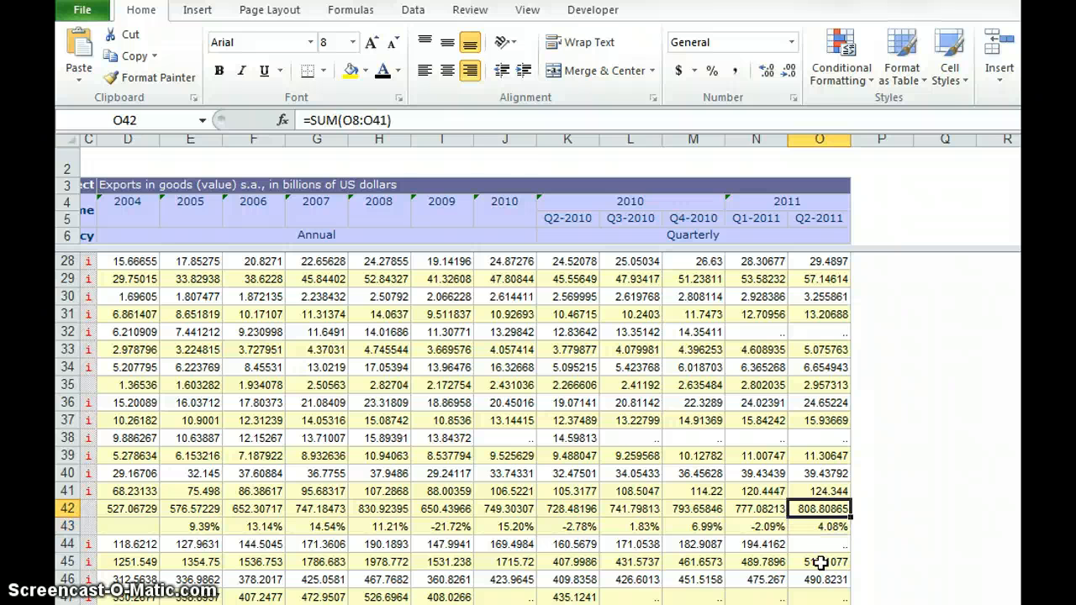
- Clear the growth rates in the quarterly columns, K43 to O43
key("Down")
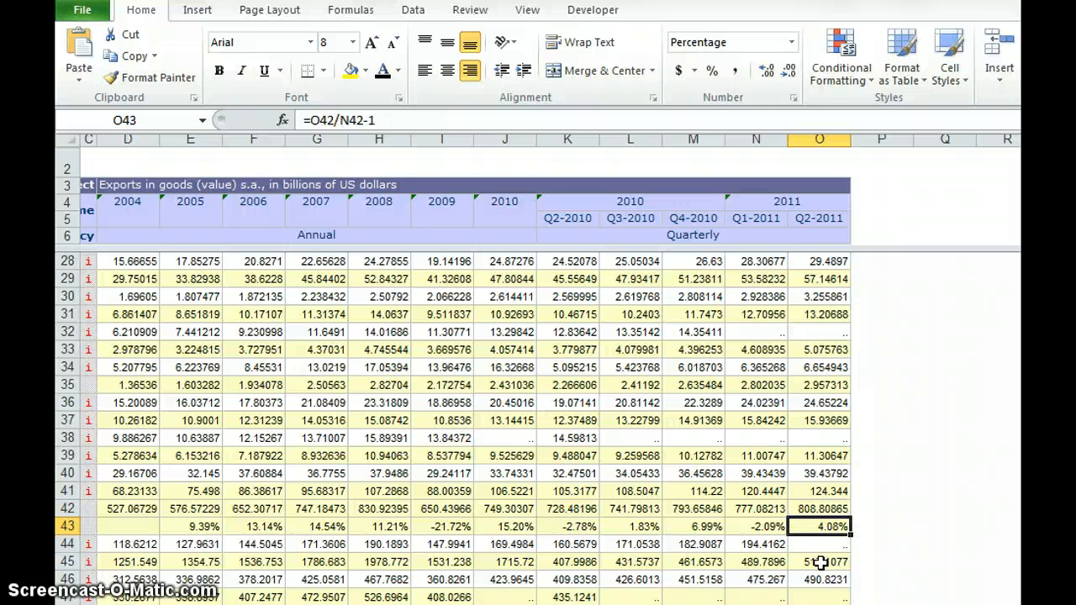
key("Left")
key("Left")
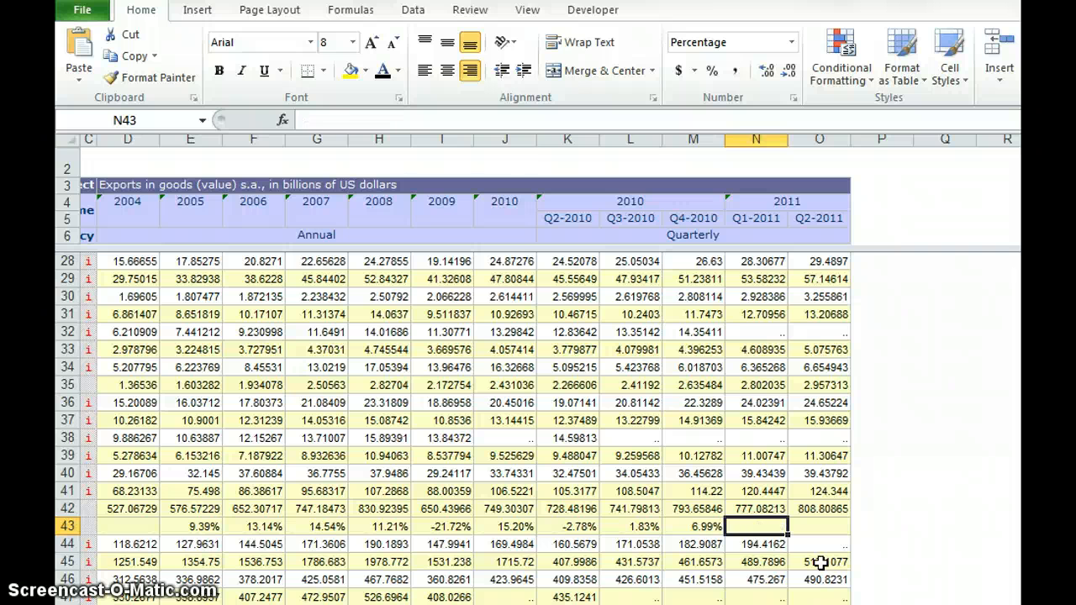
key("Left")
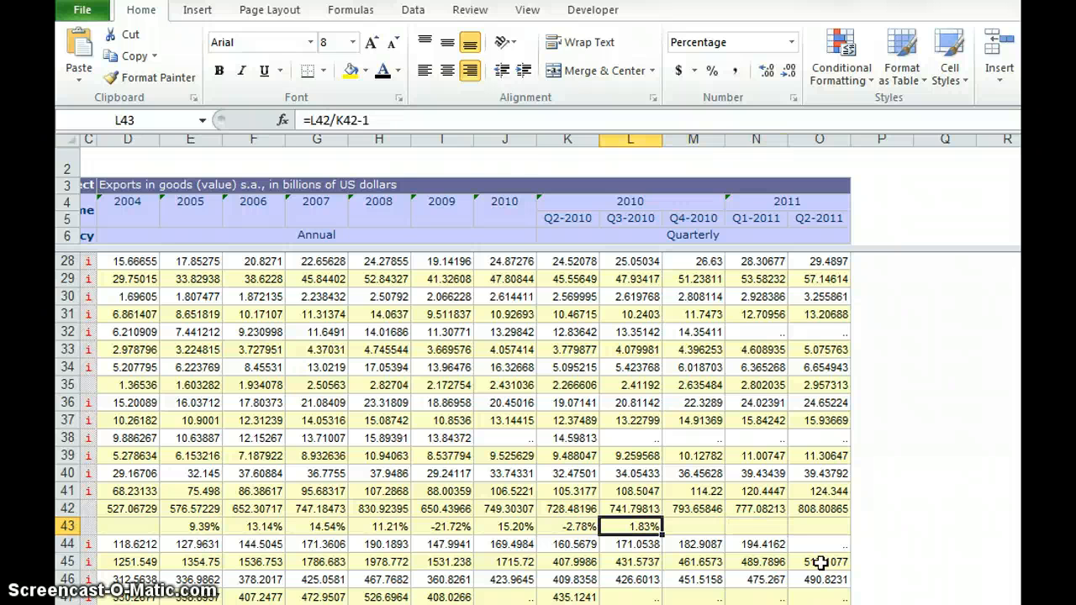
key("Delete")
key("Left")
key("Delete")
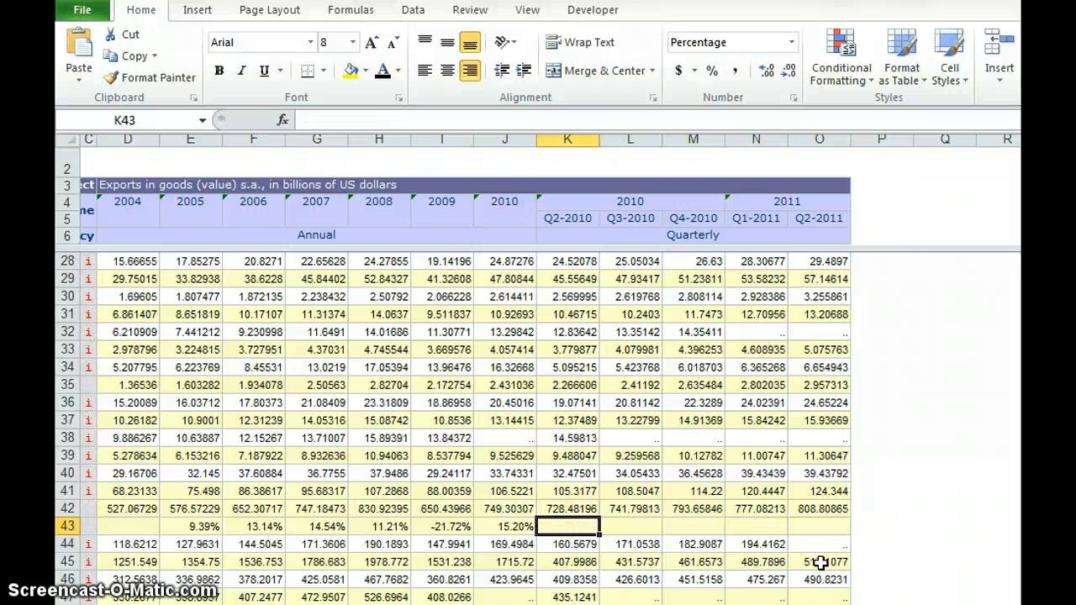
- Begin an annualised quarterly growth formula in O43 by entering =O42/N42^4 from the Q2-2011 and Q1-2011 totals
key("Right")
key("Right")
key("Right")
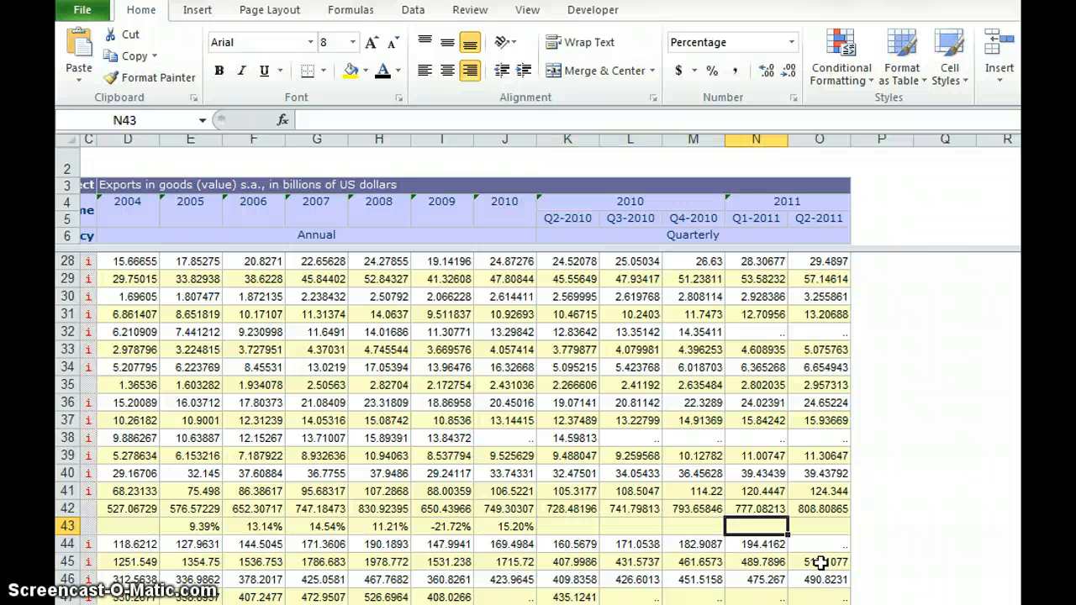
key("Right")
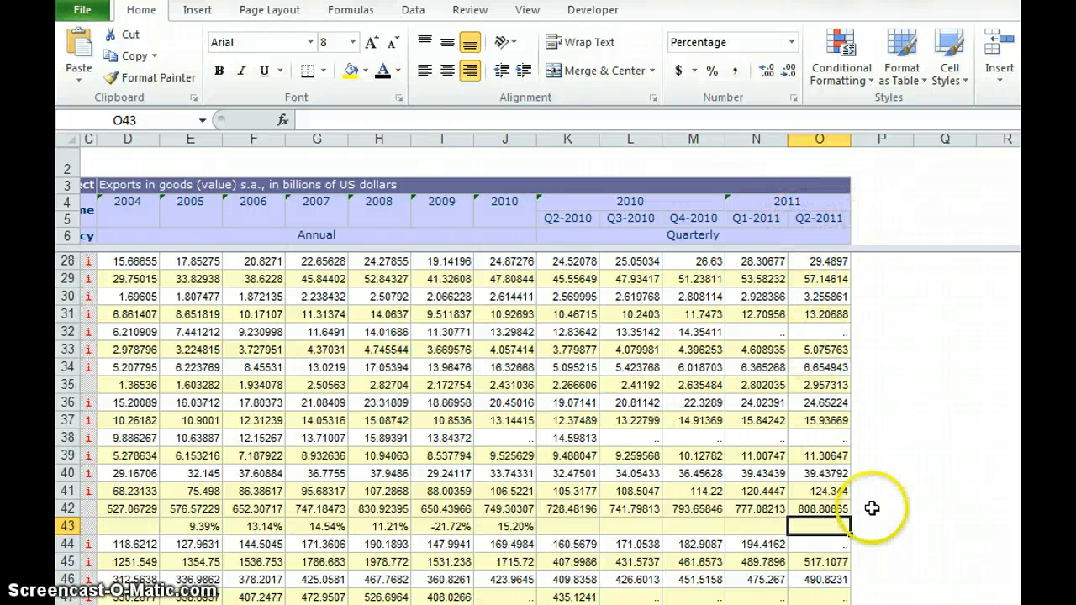
left_click(826, 508)
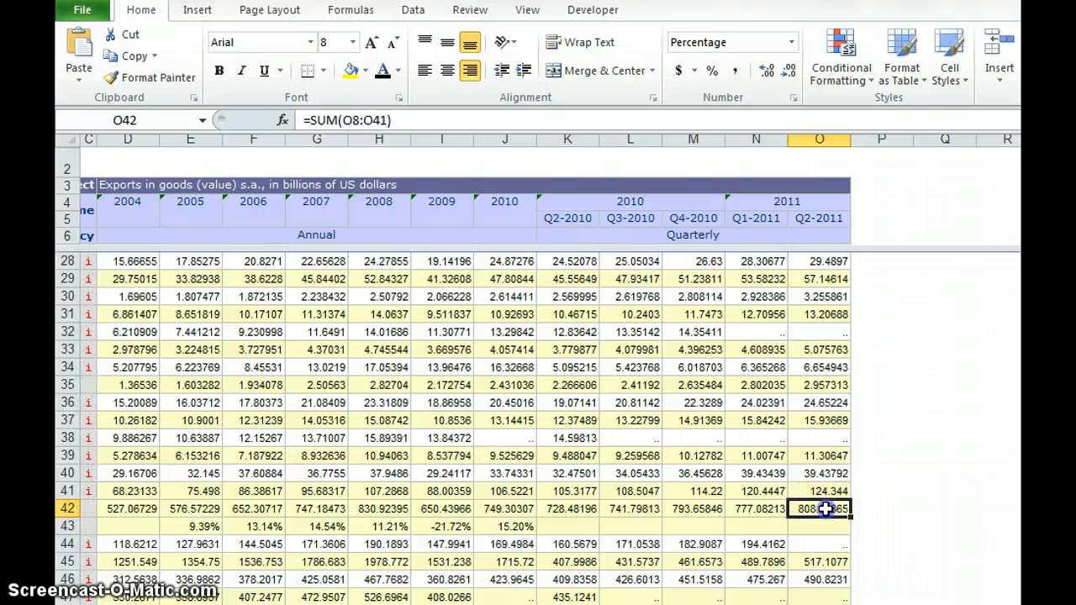
left_click(766, 508)
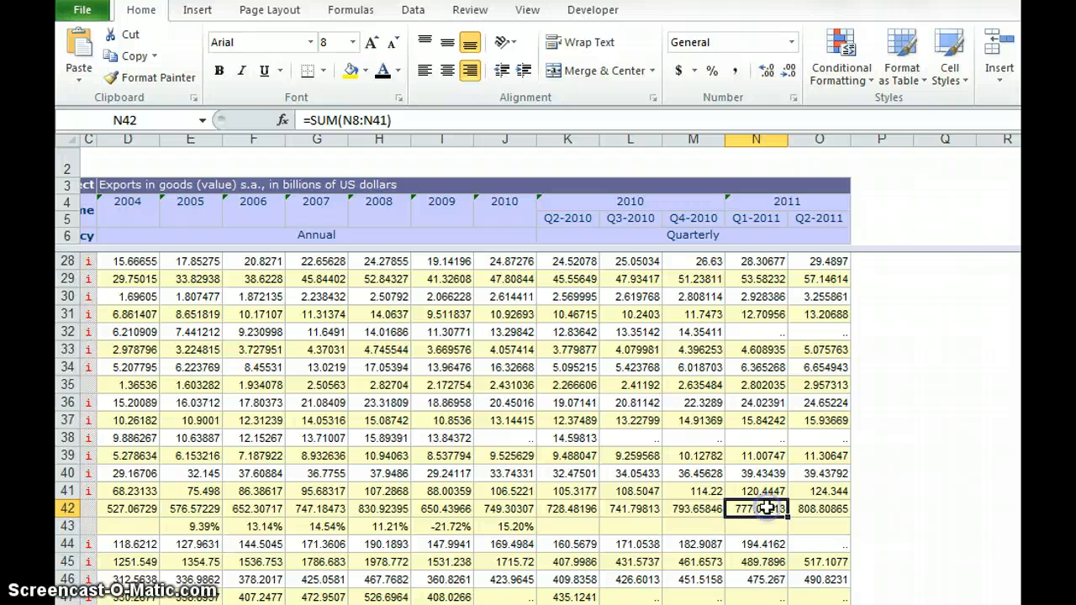
left_click(814, 508)
left_click(815, 525)
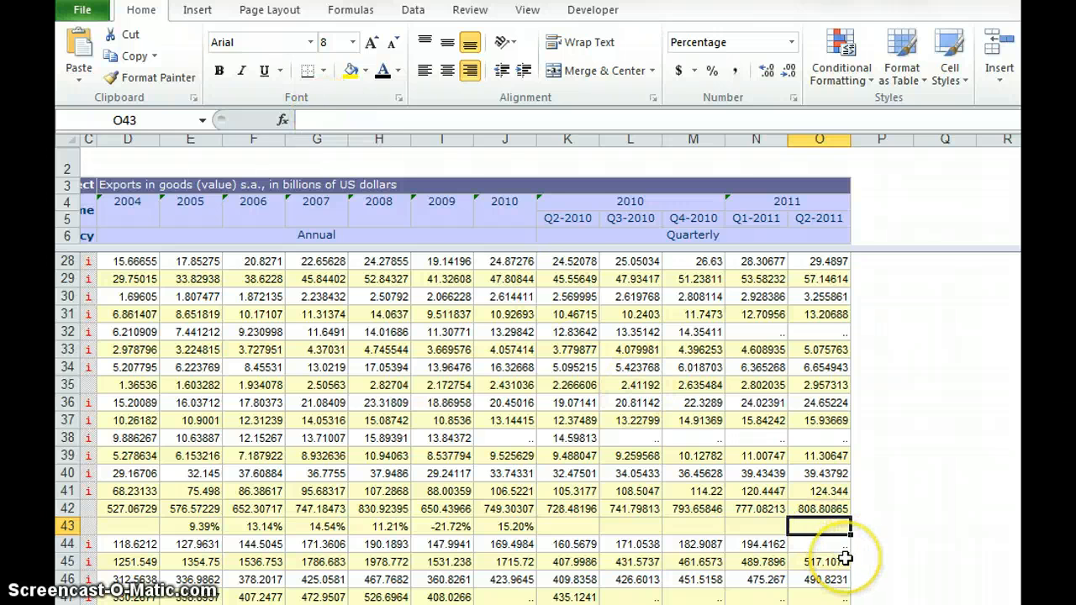
type("=")
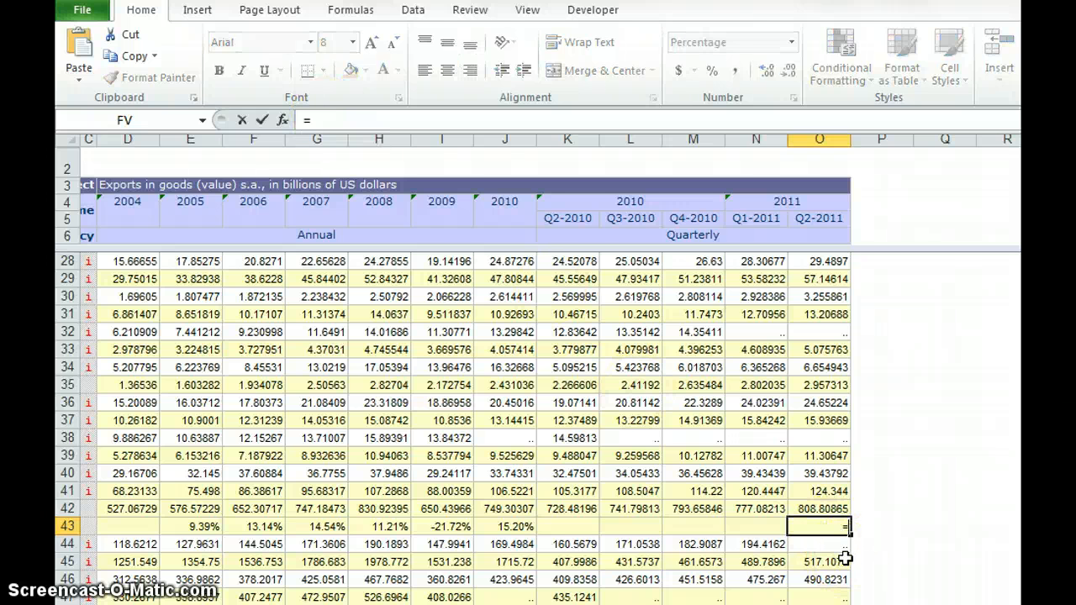
left_click(814, 506)
type("/")
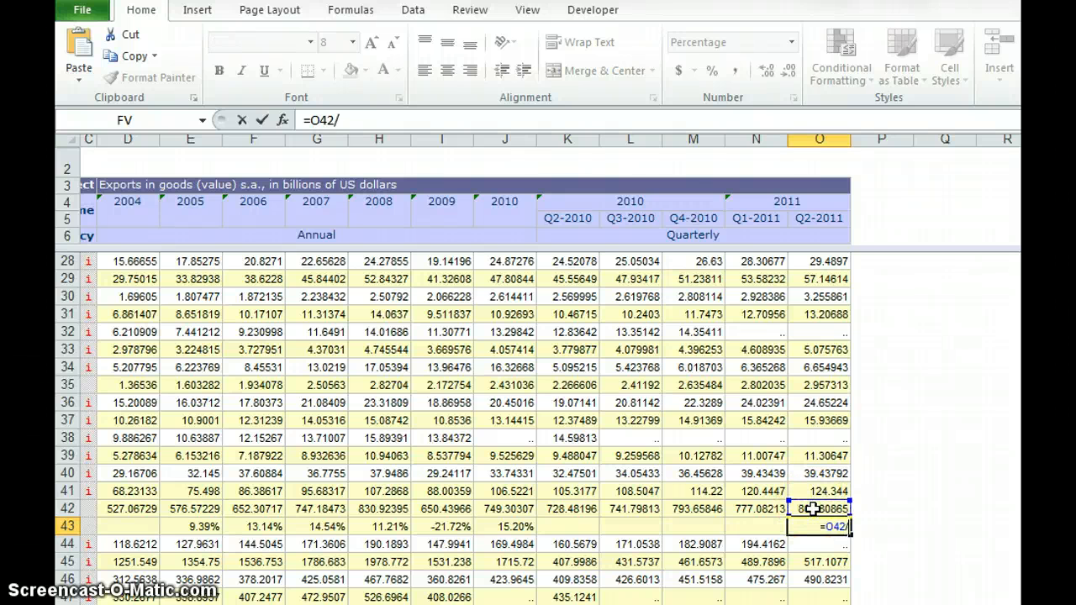
left_click(769, 508)
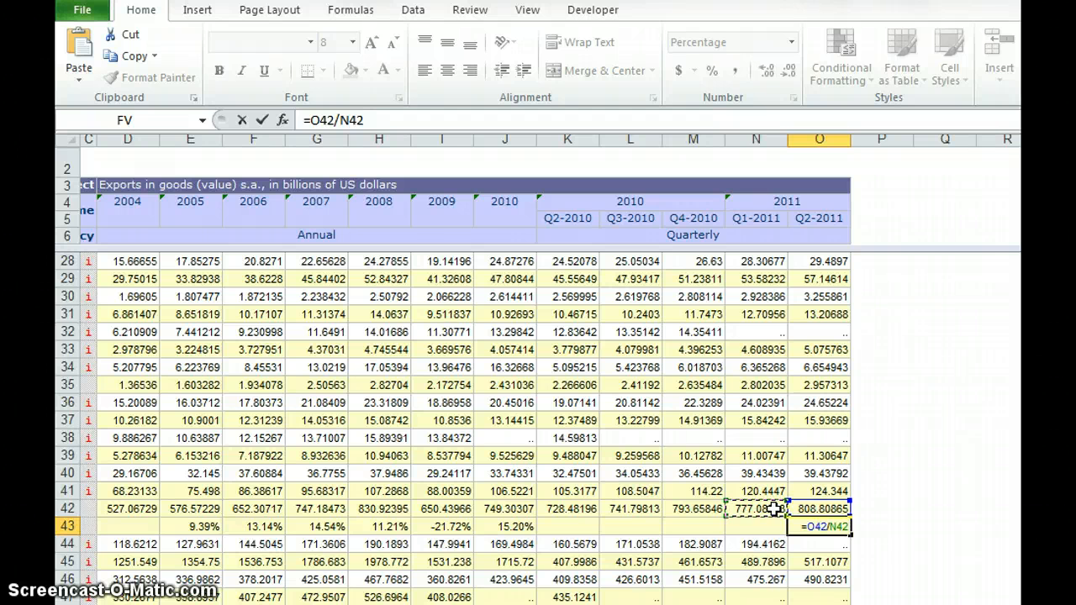
type("^4")
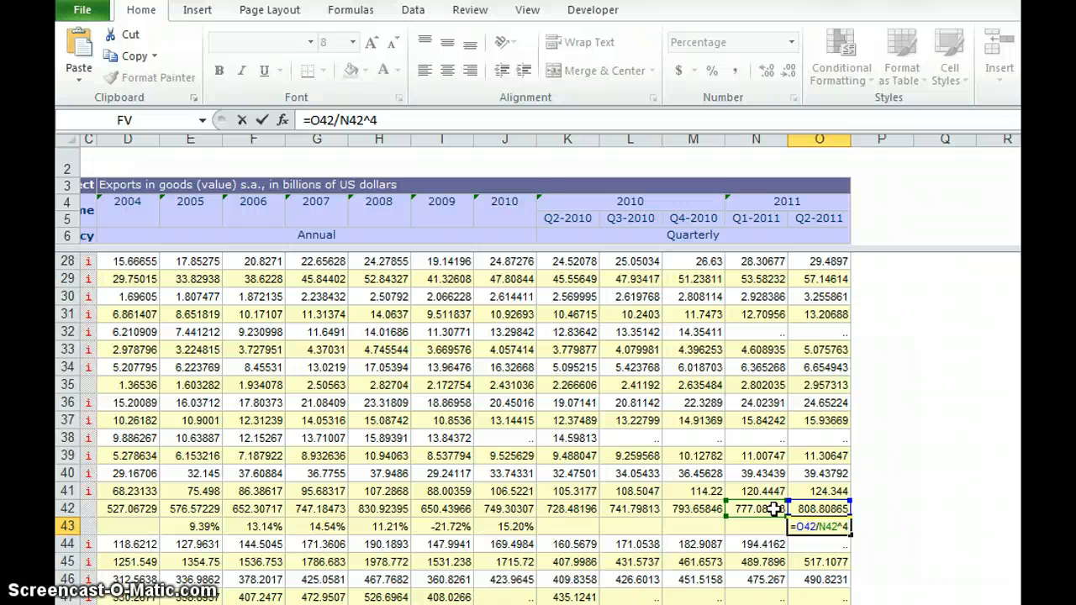
- Add parentheses around the ratio and its power, subtract 1, and enter the formula as =((O42/N42)^4)-1 in O43
left_click(307, 120)
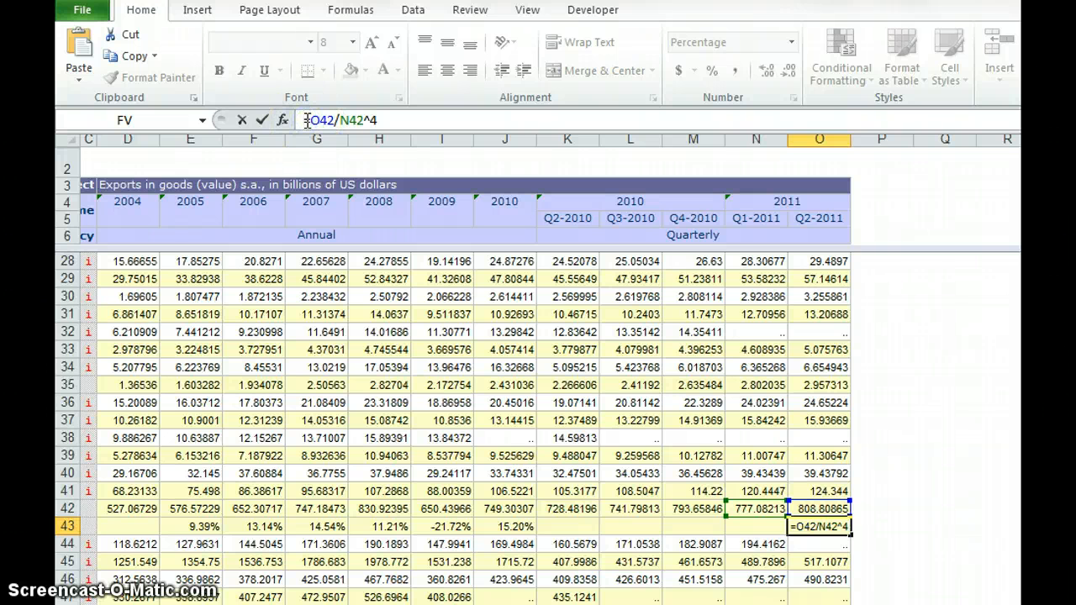
type("(")
left_click(360, 120)
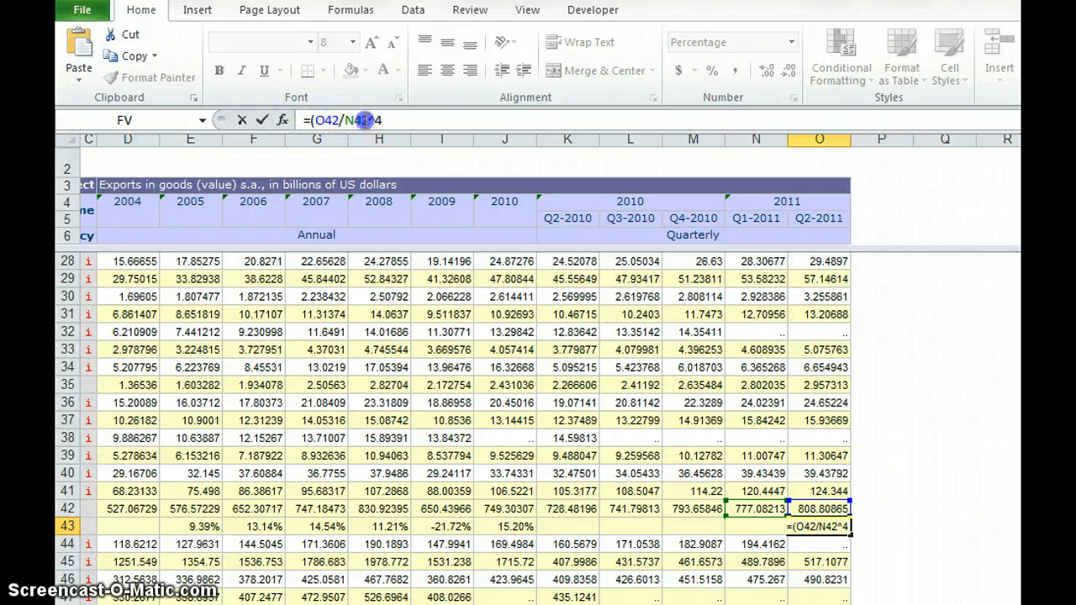
left_click(368, 120)
type(")")
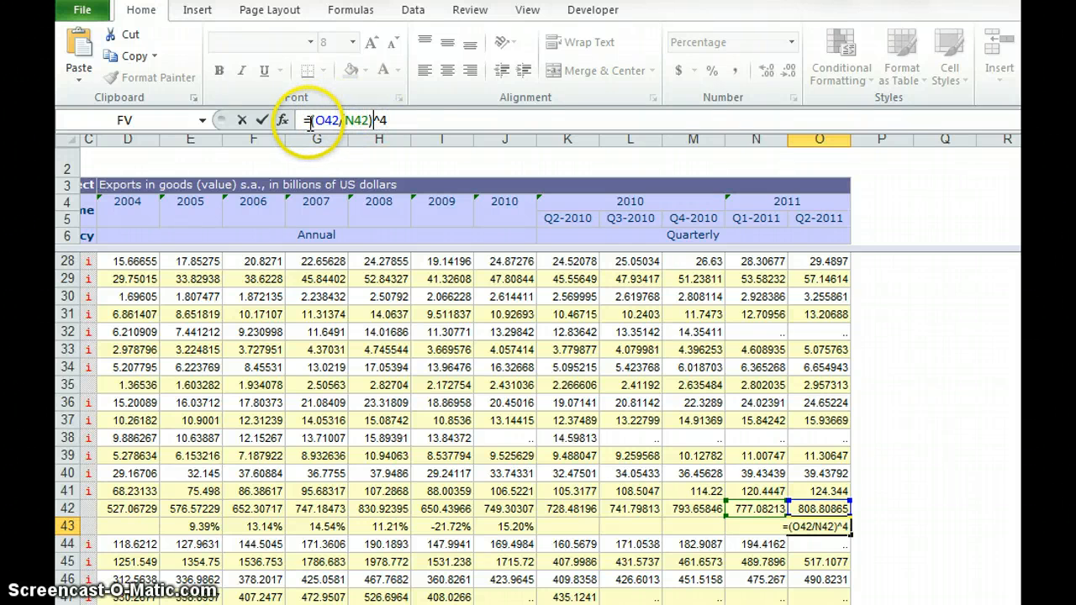
type("(")
left_click(384, 120)
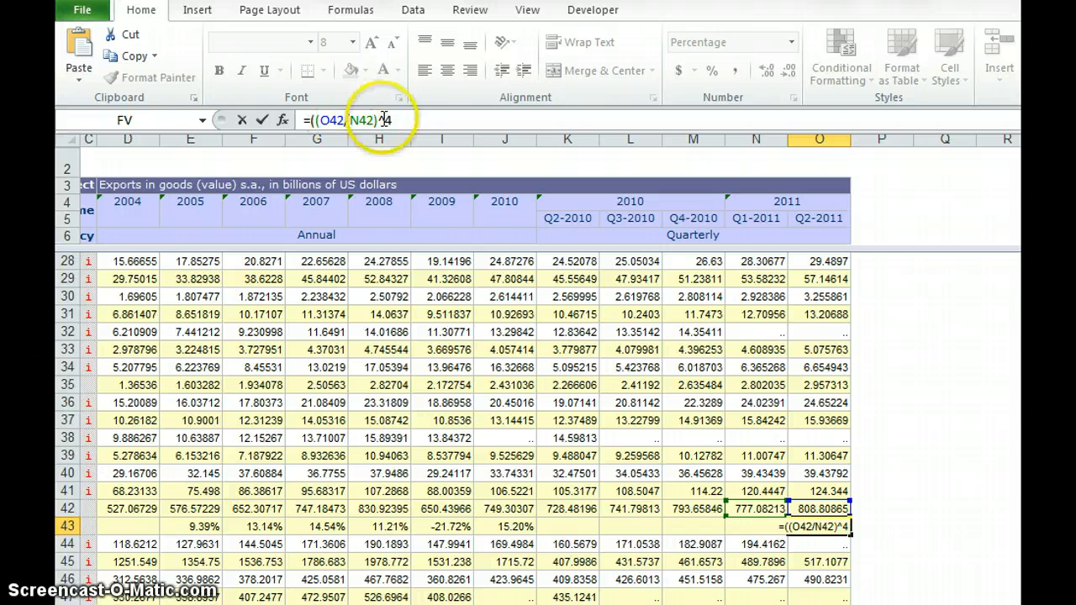
left_click(408, 120)
type(")")
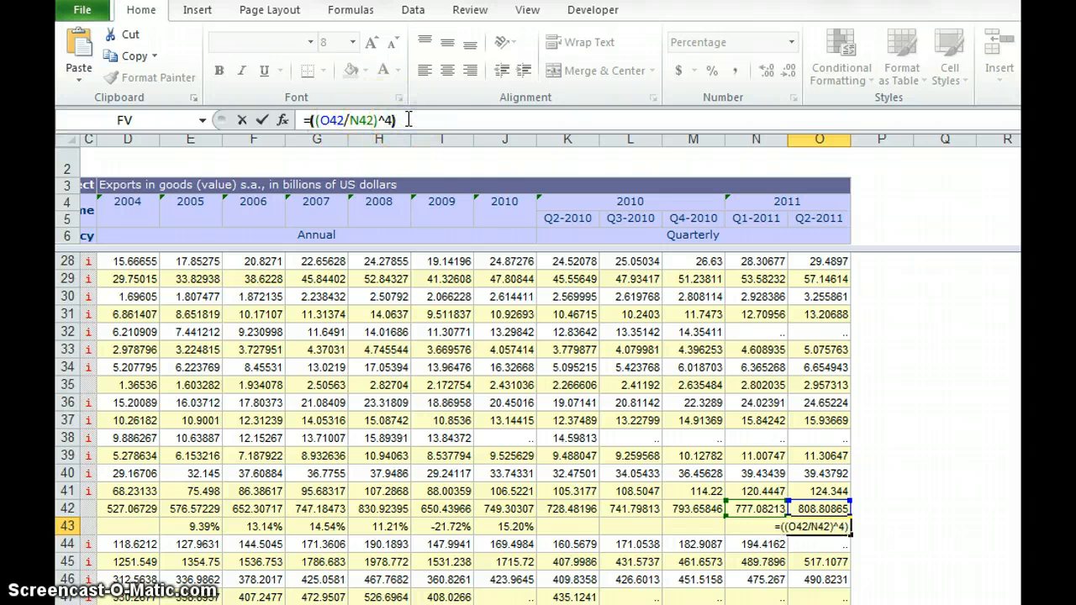
left_click(458, 126)
type("-1")
key("ctrl+Return")
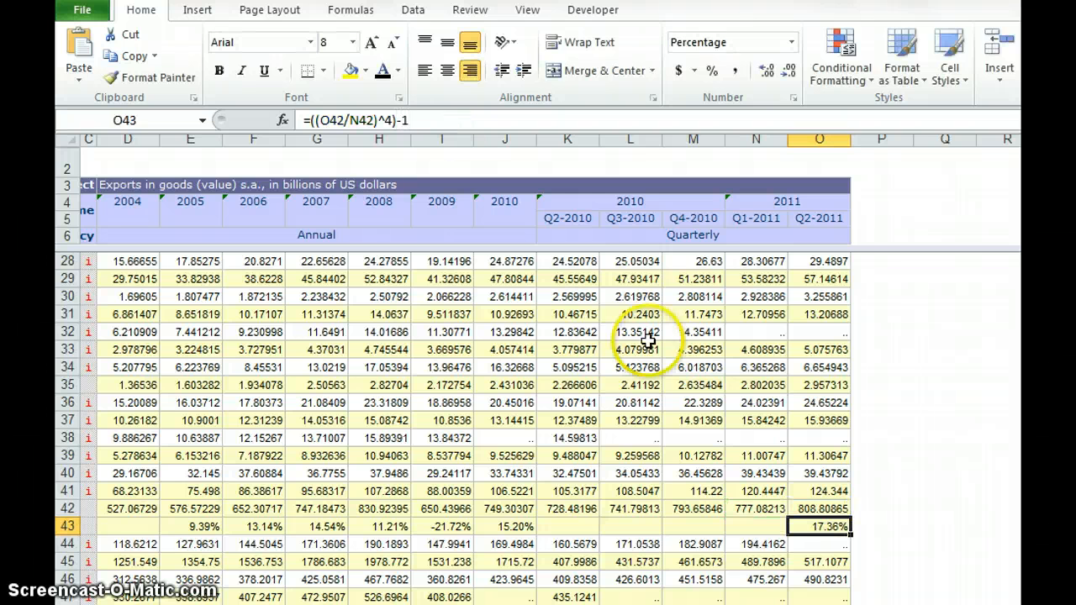
- Compare the annualised Q2-2011 growth formula in O43 with the annual growth formulas in E43 and H43
left_click(821, 525)
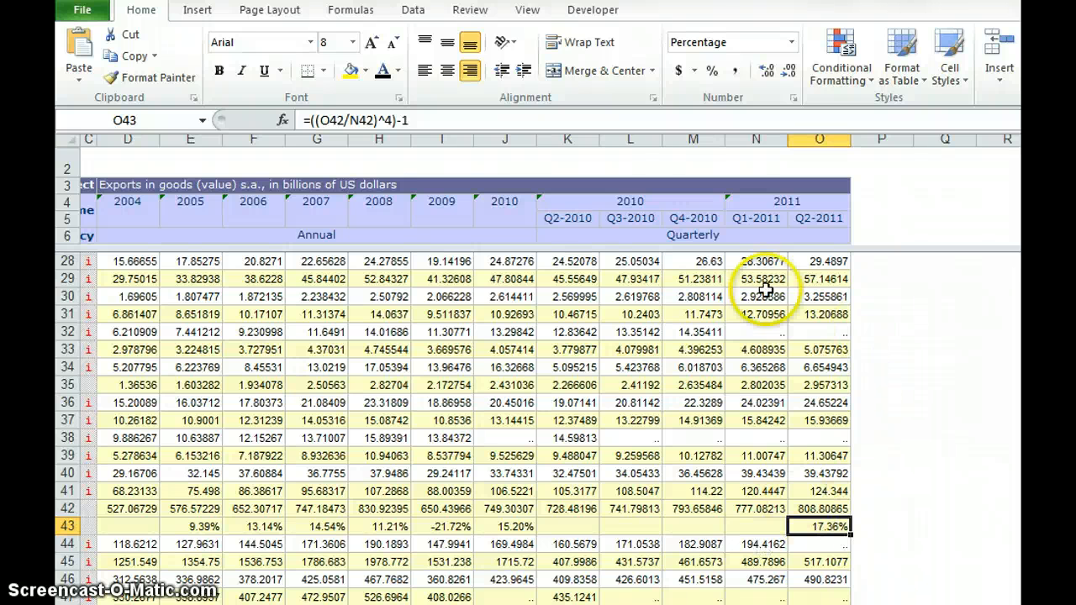
left_click(750, 236)
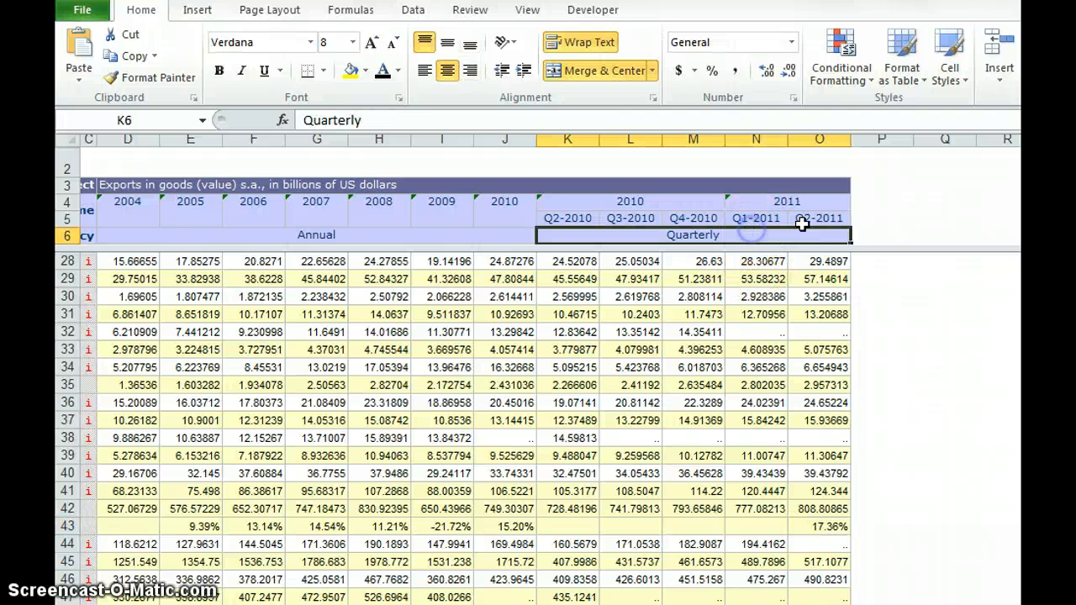
left_click(811, 218)
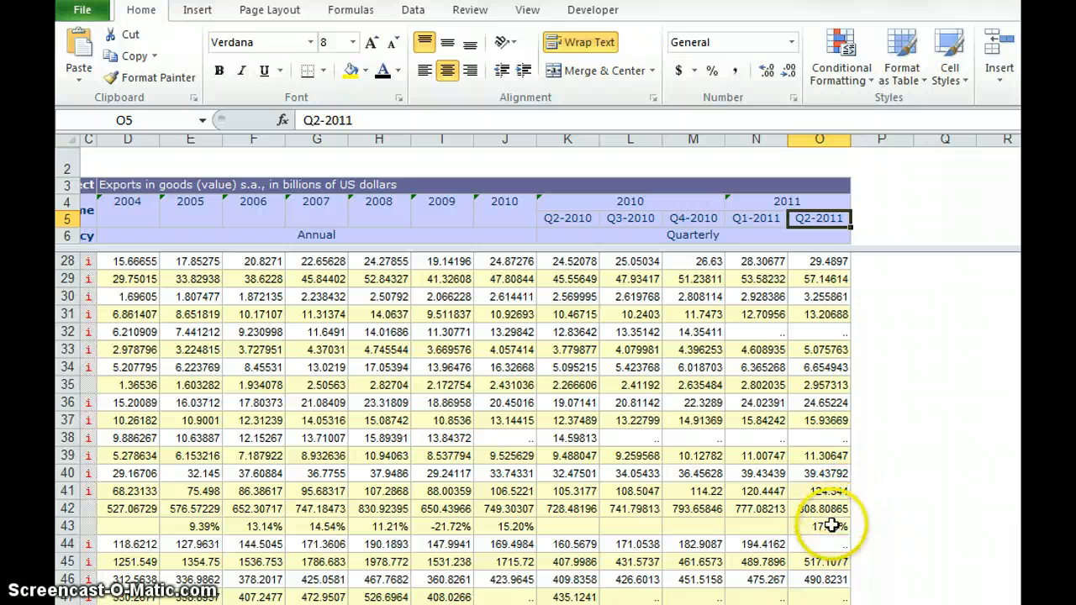
left_click(830, 525)
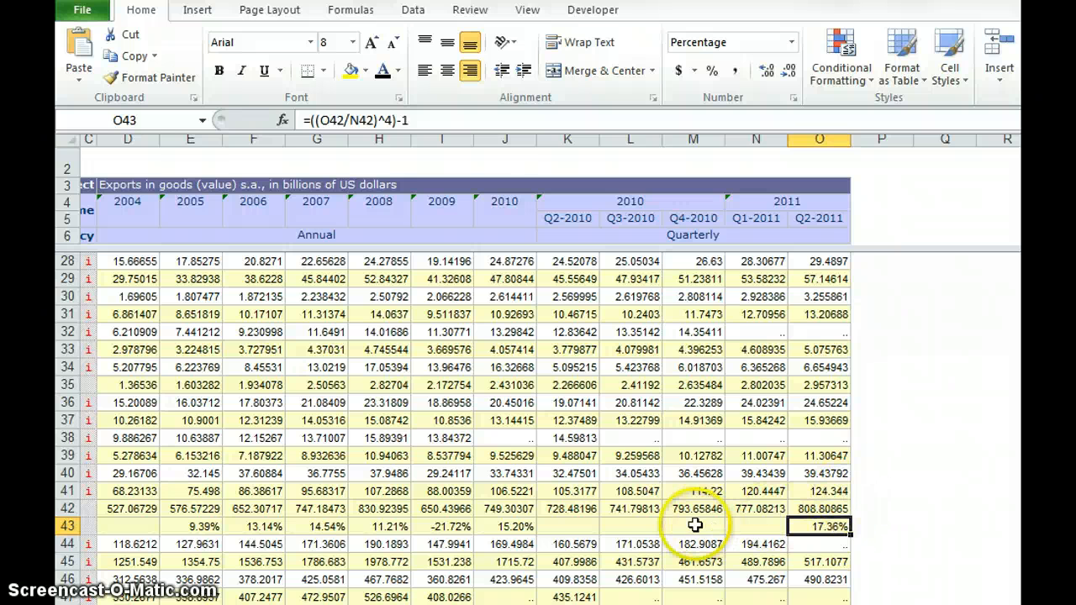
double_click(186, 524)
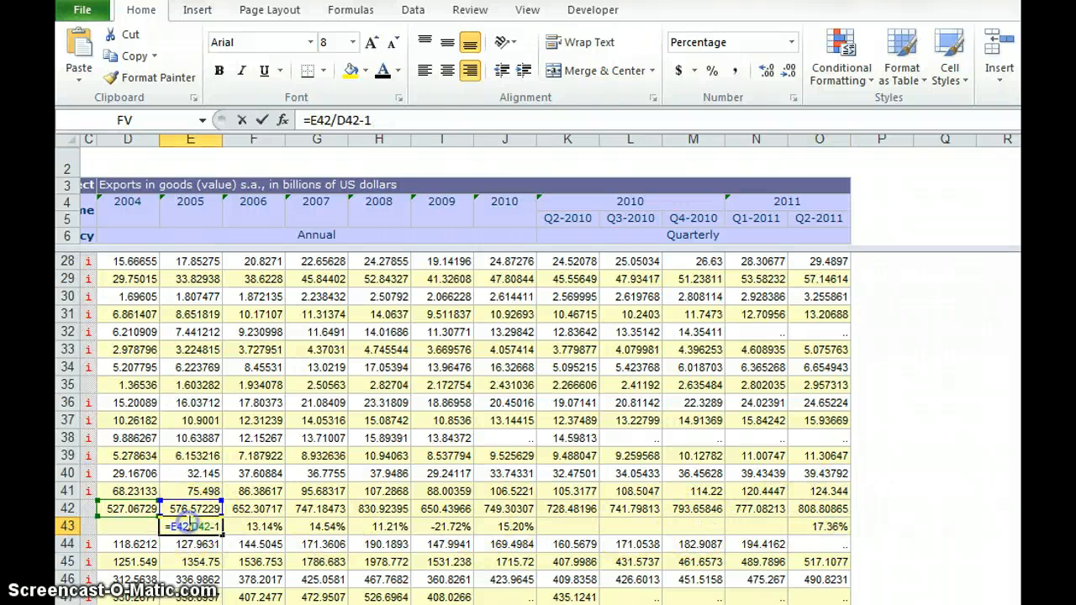
left_click(379, 527)
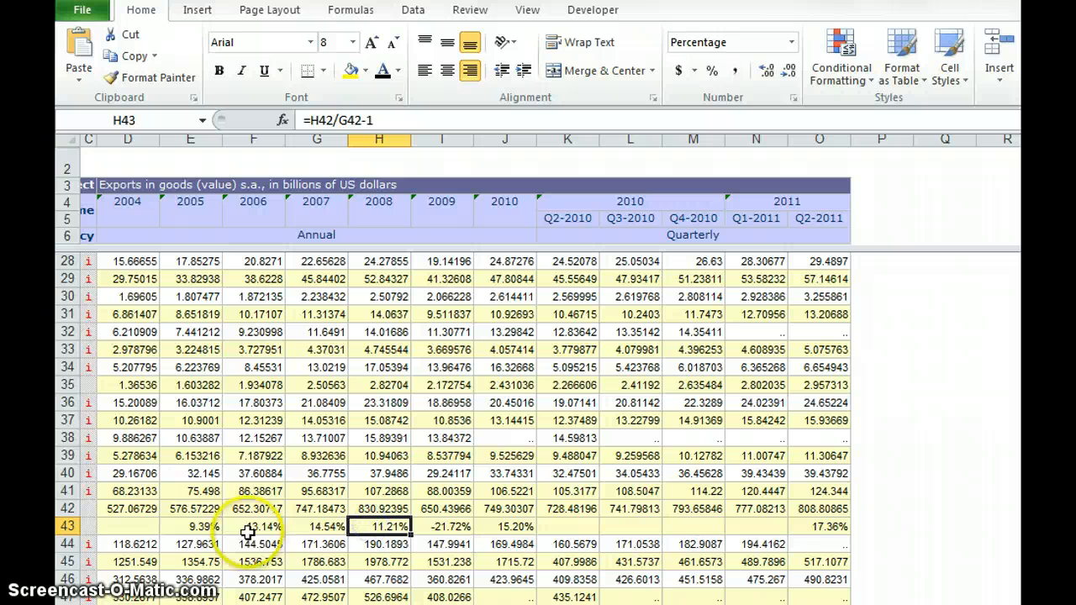
left_click(200, 527)
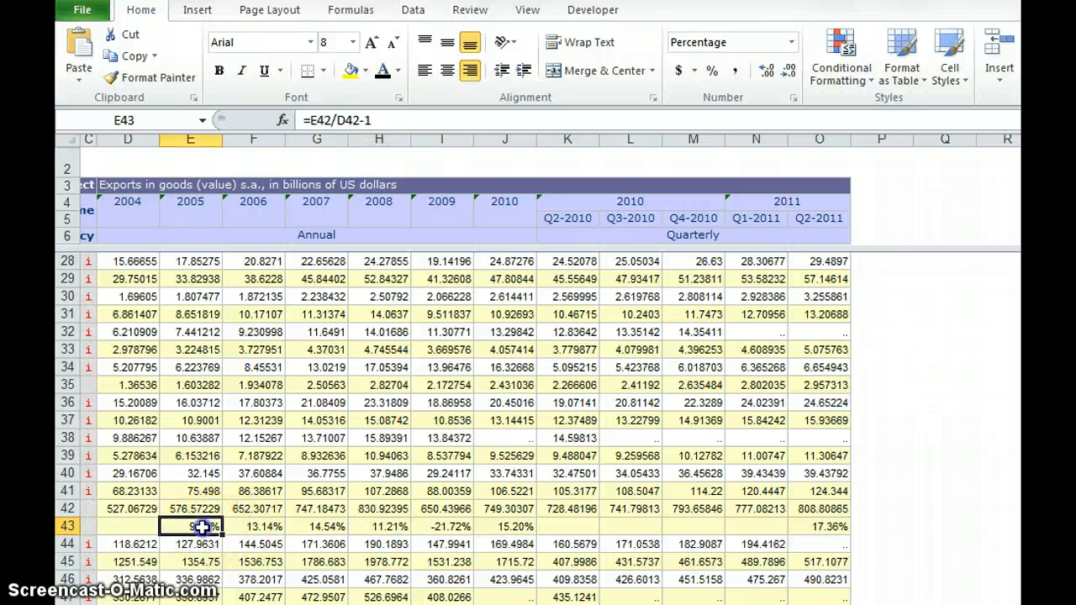
- Average the annual growth rates and the annualised Q2-2011 rate in P43 with =AVERAGE(E43:J43,O43)
left_click(871, 527)
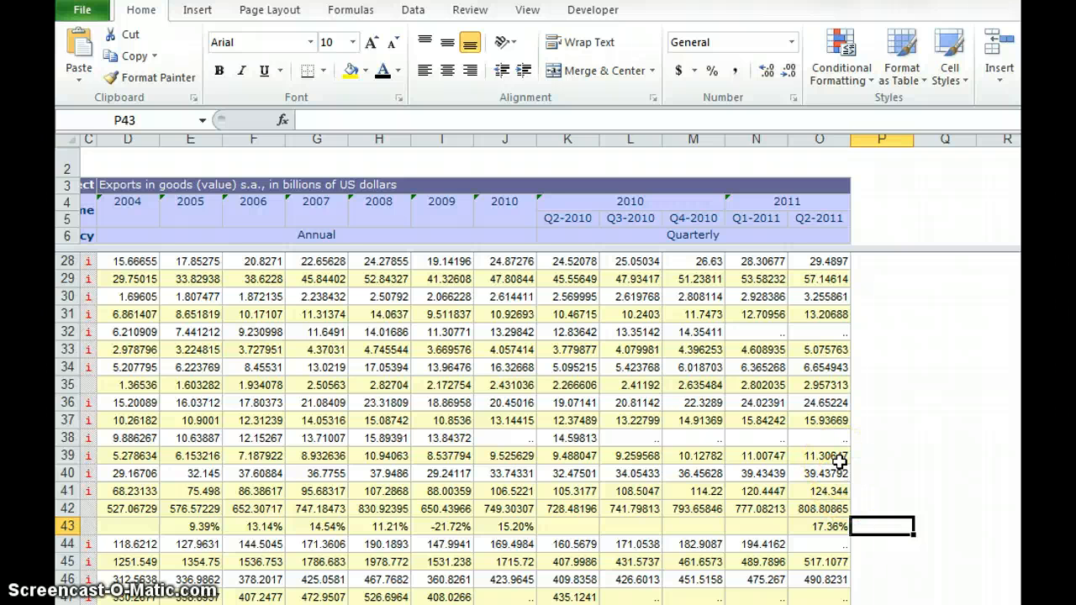
type("=ave")
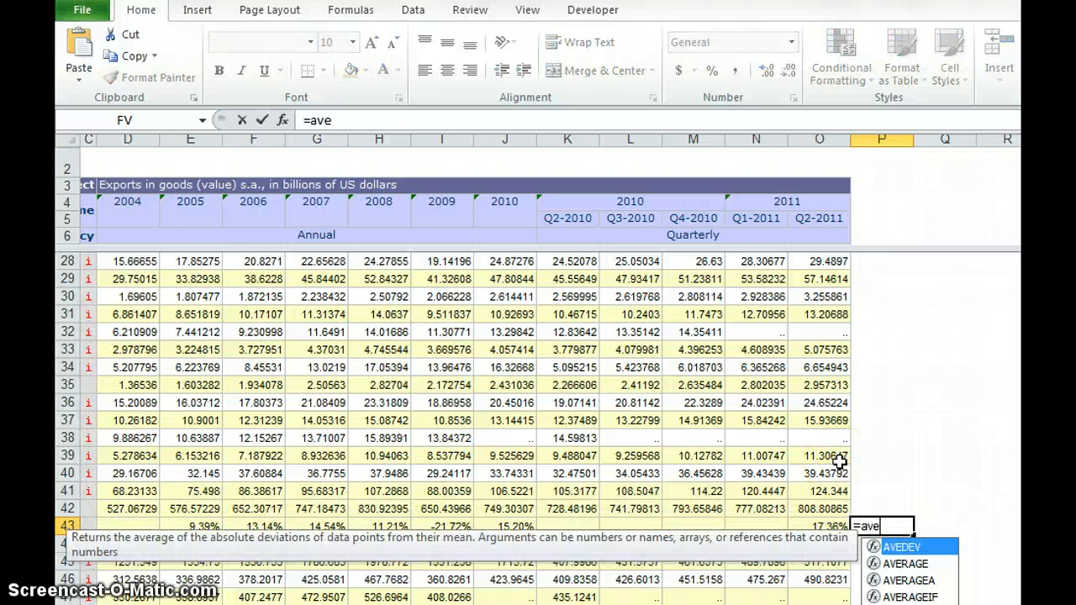
type("rage(")
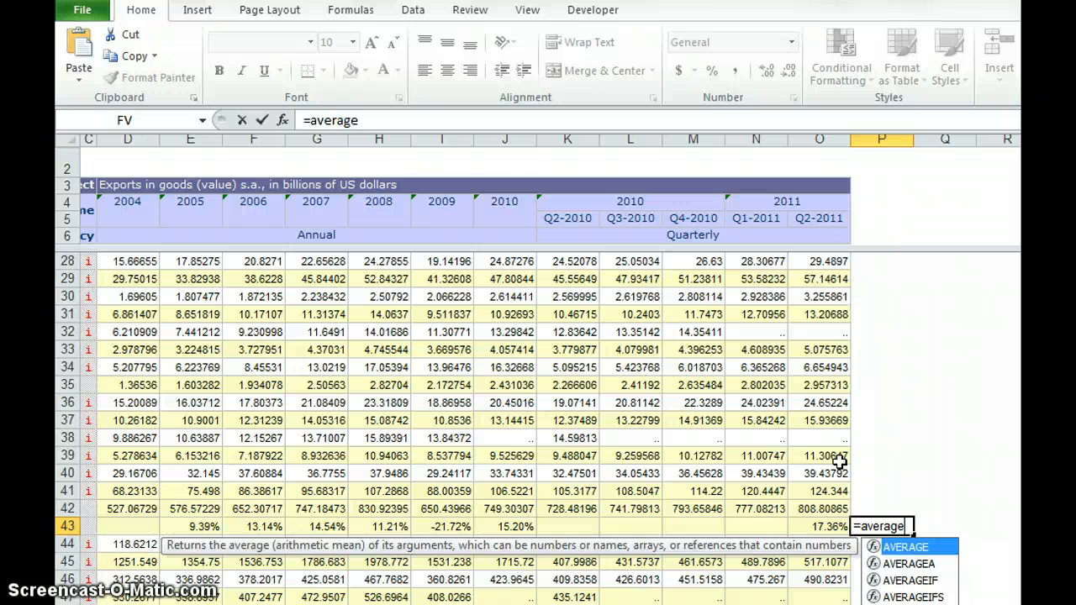
left_click(180, 527)
left_click_drag(179, 526, 531, 528)
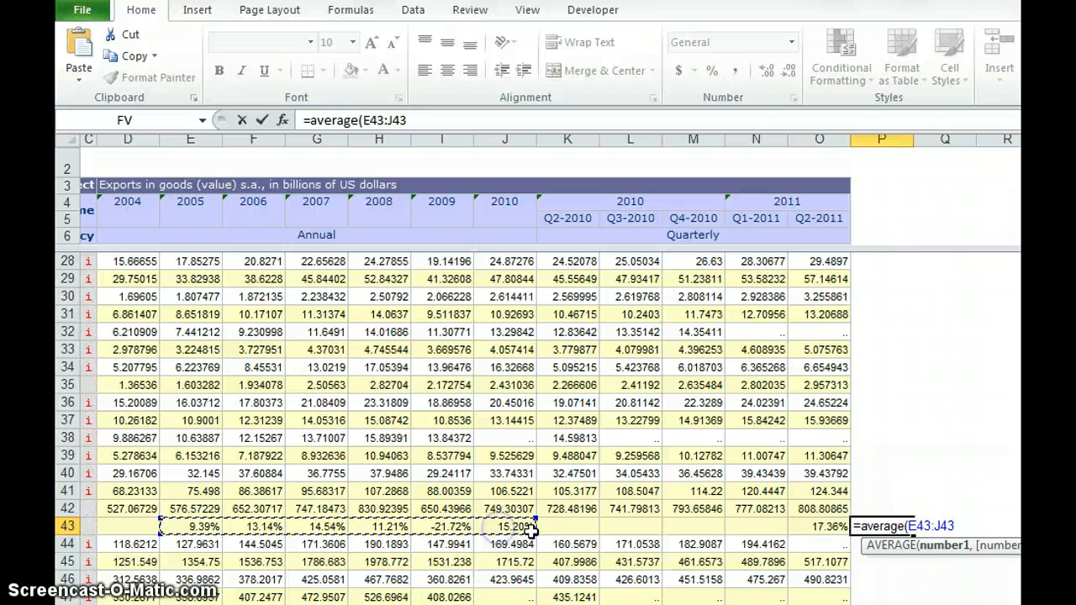
left_click(820, 526, "ctrl")
type(")")
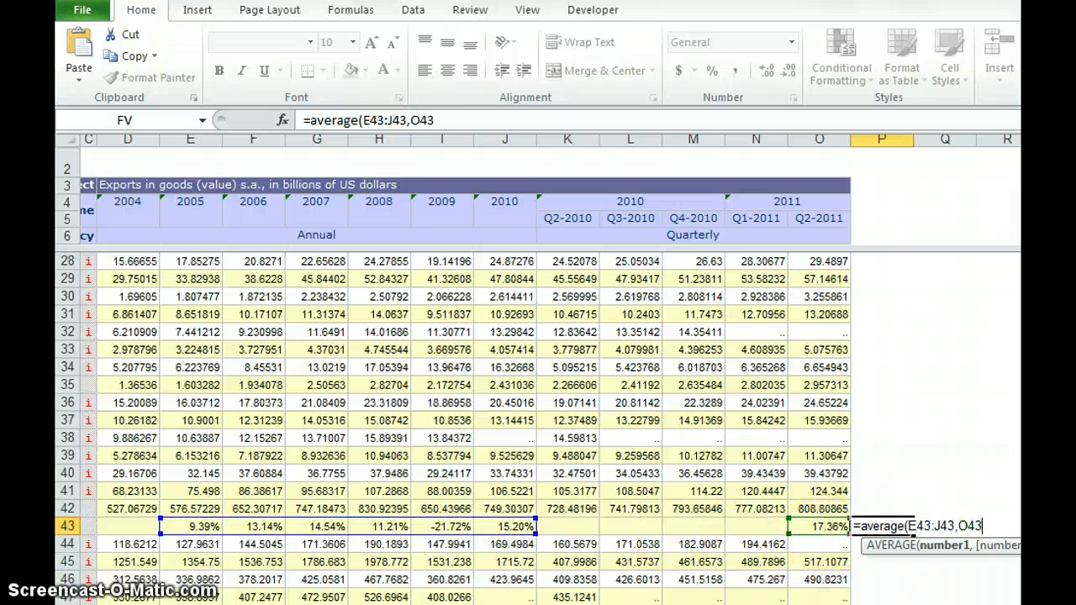
key("Return")
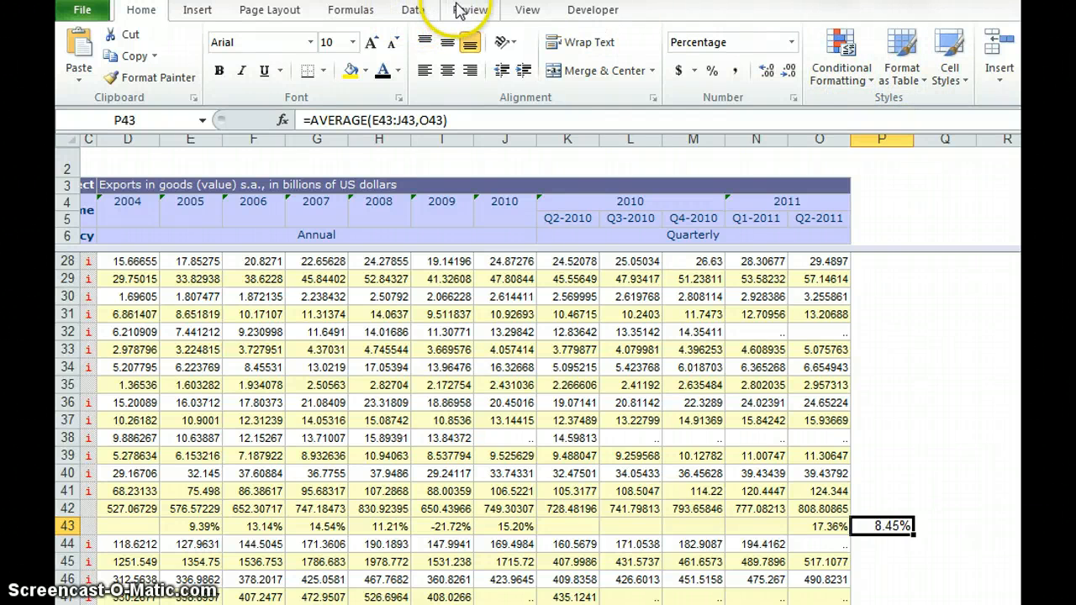
- Switch to the Trade Indicators table and enter 8.45% as the OECD average for Goods: exports fob in J5
left_click(519, 18)
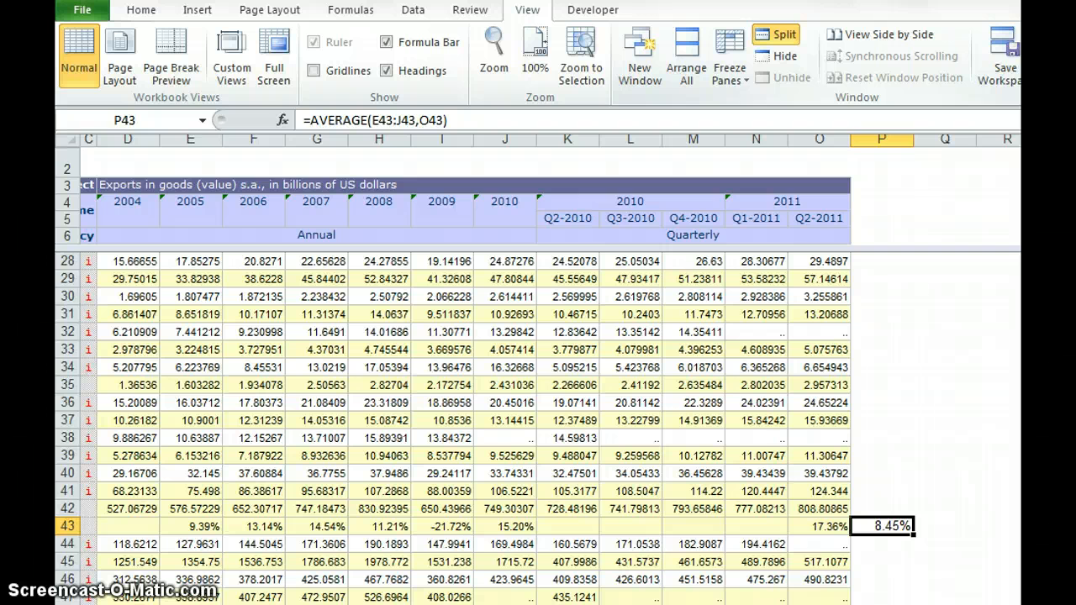
left_click(1042, 116)
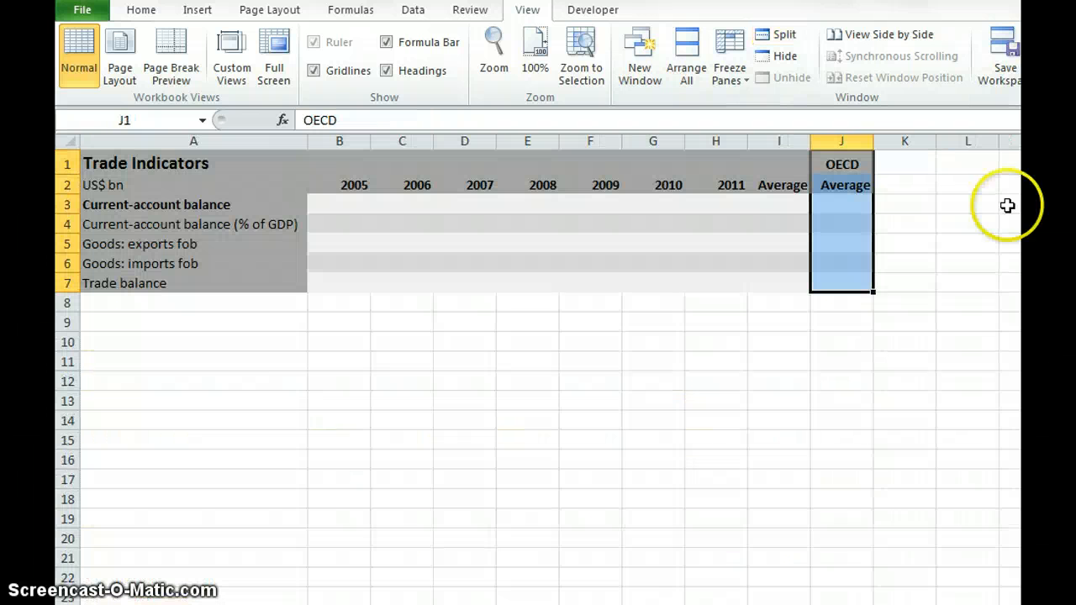
left_click(126, 243)
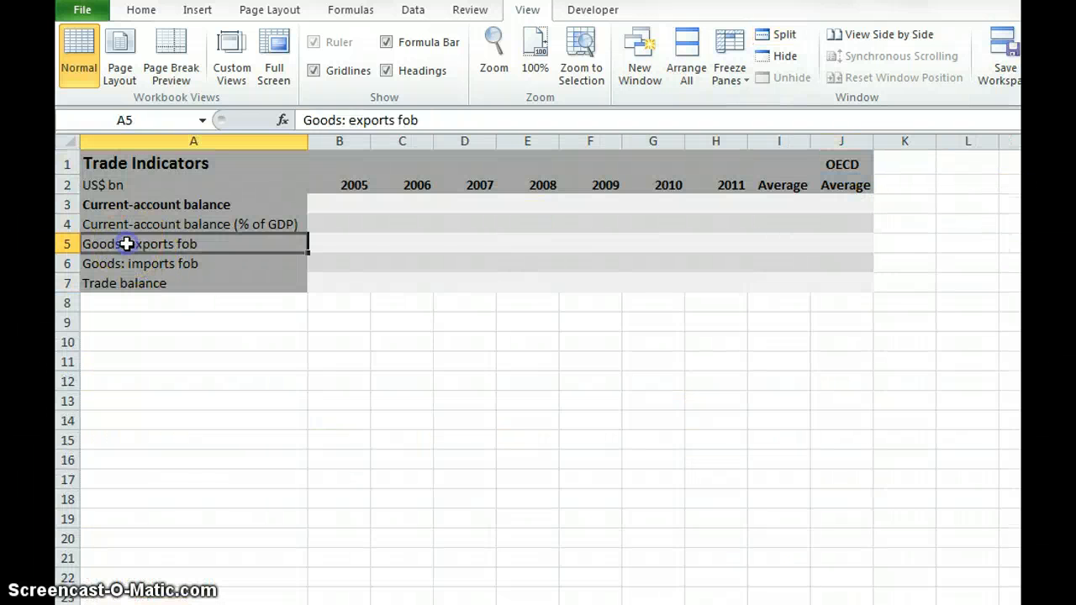
key("Right")
key("Right")
key("Right")
key("Right")
key("Right")
key("Right")
key("Right")
key("Right")
key("Right")
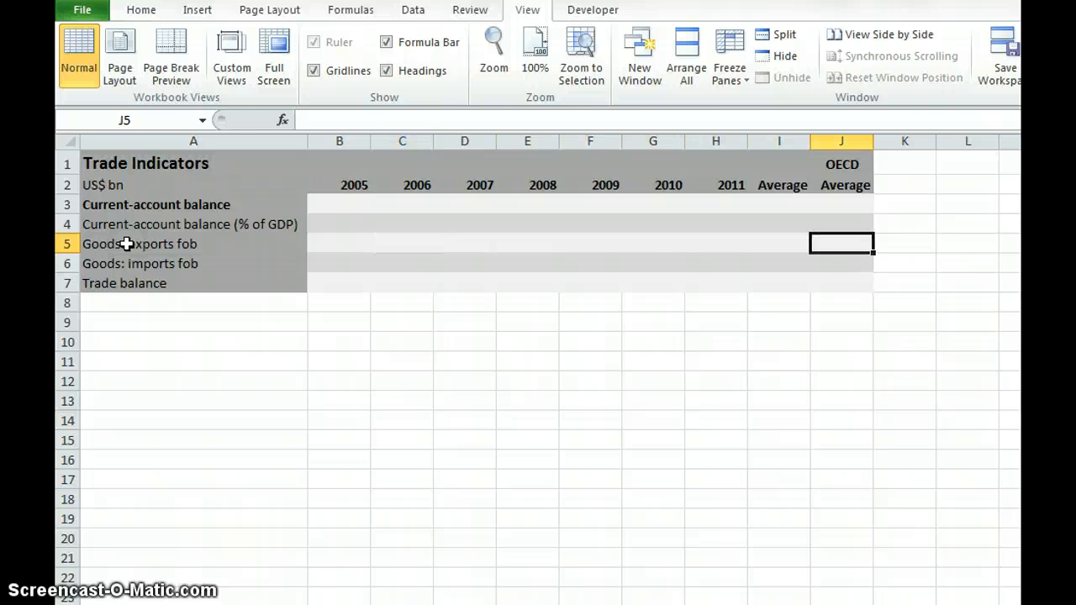
type("8.45")
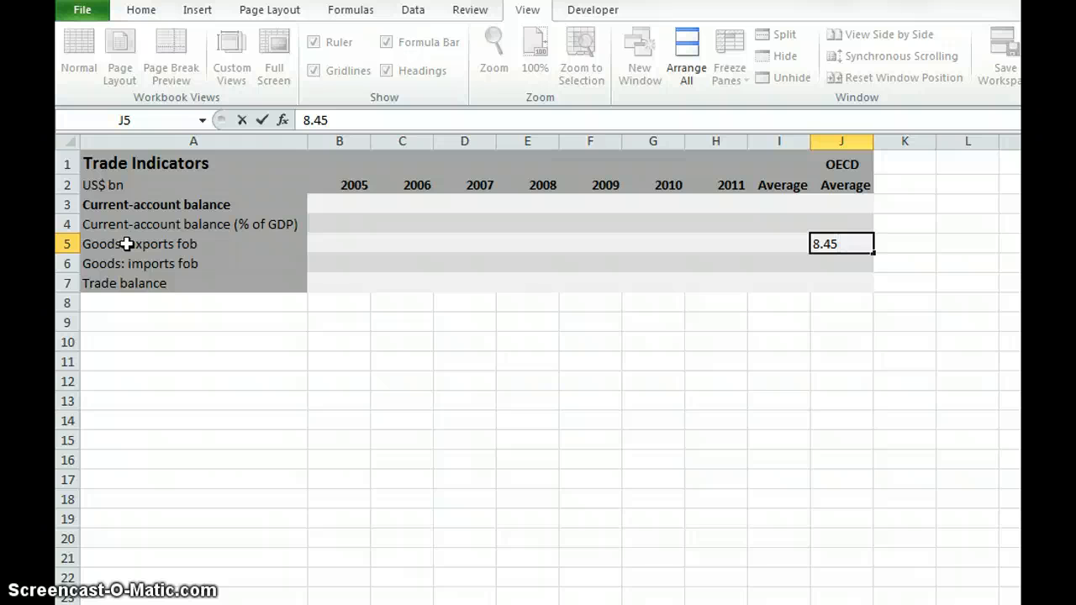
type("%")
key("ctrl+Return")
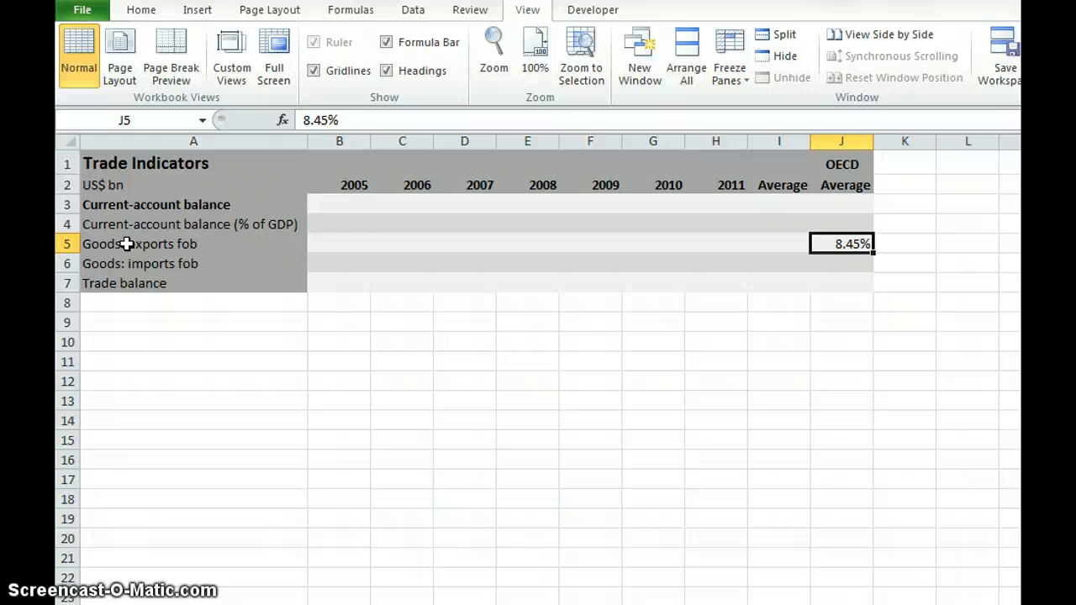
left_click(118, 244)
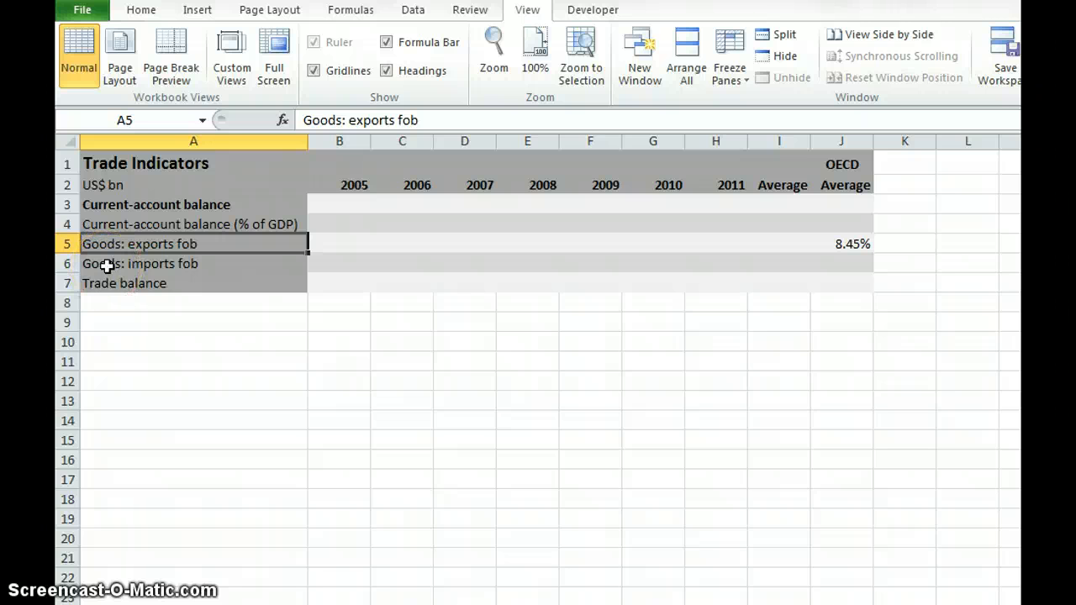
left_click(106, 265)
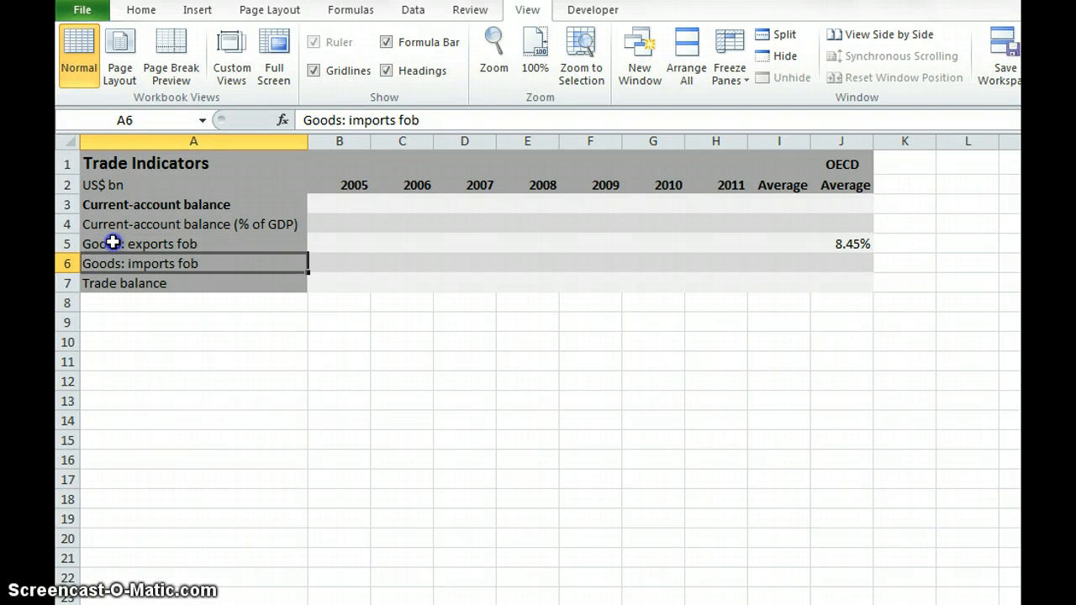
left_click(112, 243)
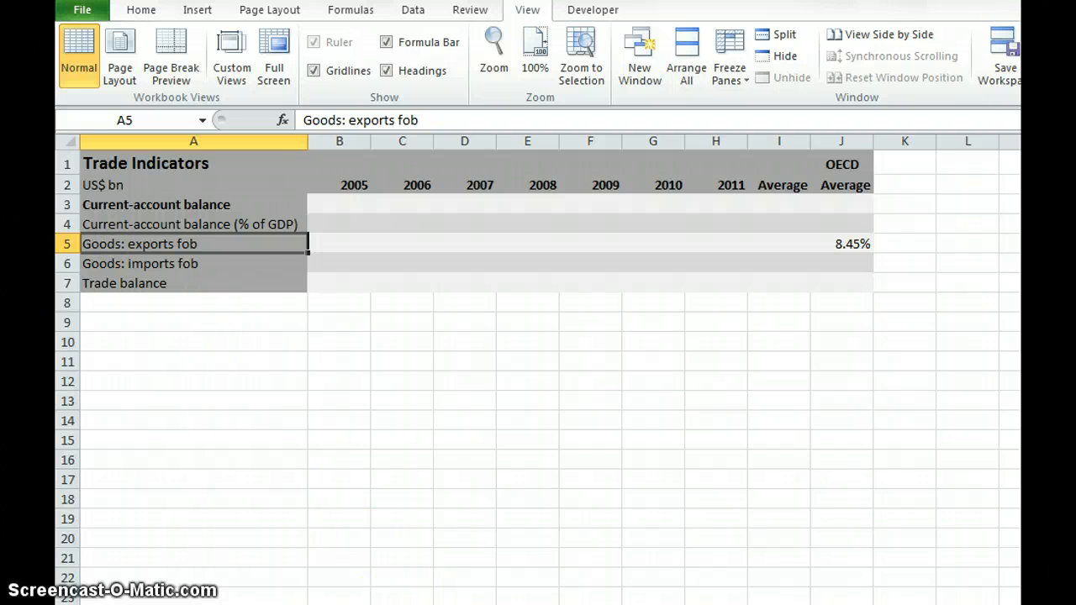